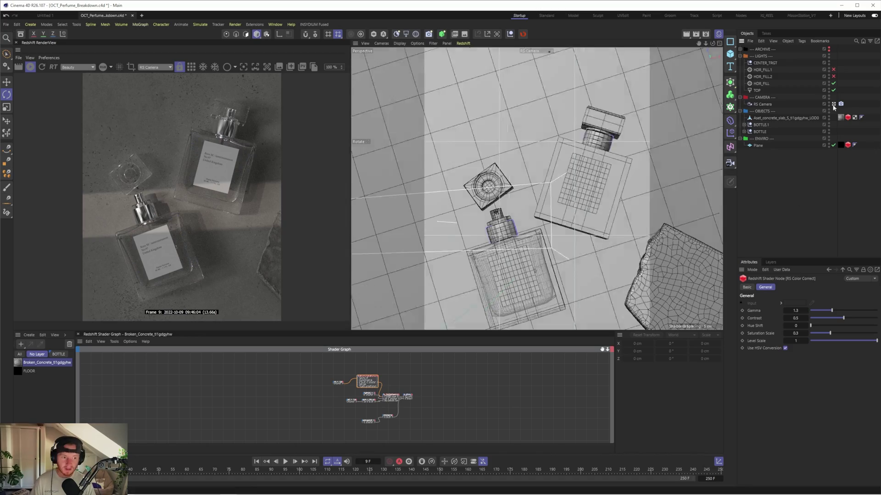
# Leave the RS Camera view and inspect the bottles and the TOP light's placement from the default camera
pyautogui.click(833, 104)
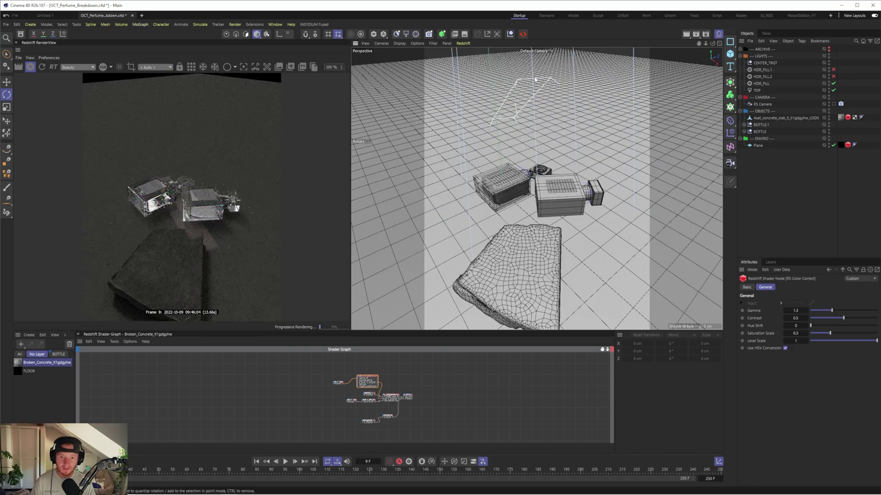
pyautogui.click(757, 91)
pyautogui.moveTo(712, 43); pyautogui.dragTo(713, 44)
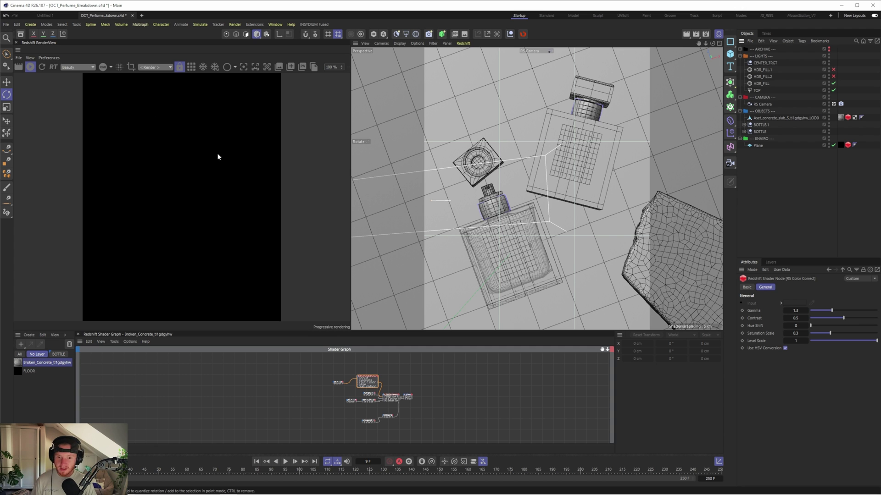
# Show the render view's color and post-effect settings and turn off Color Controls and LUT
pyautogui.click(228, 67)
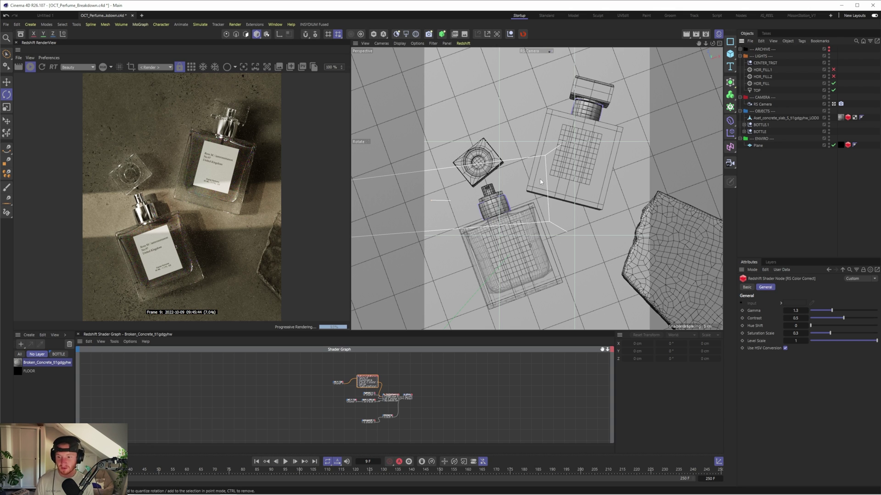
pyautogui.moveTo(160, 484)
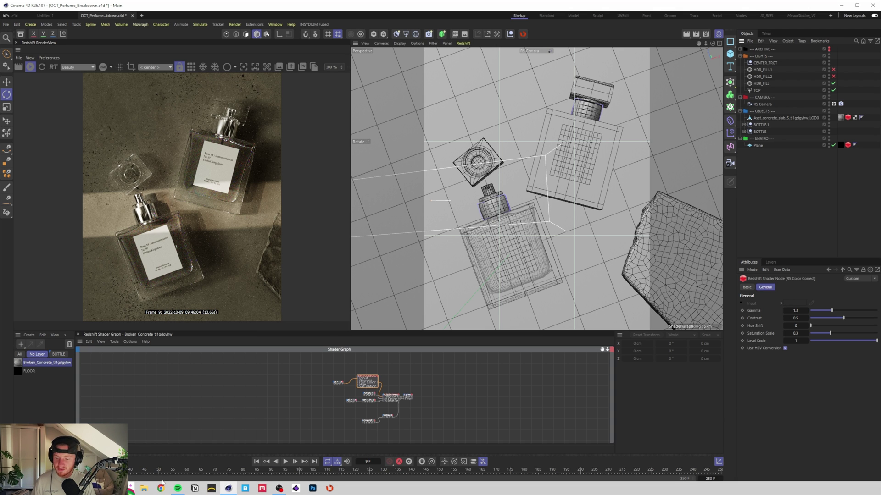
pyautogui.click(348, 67)
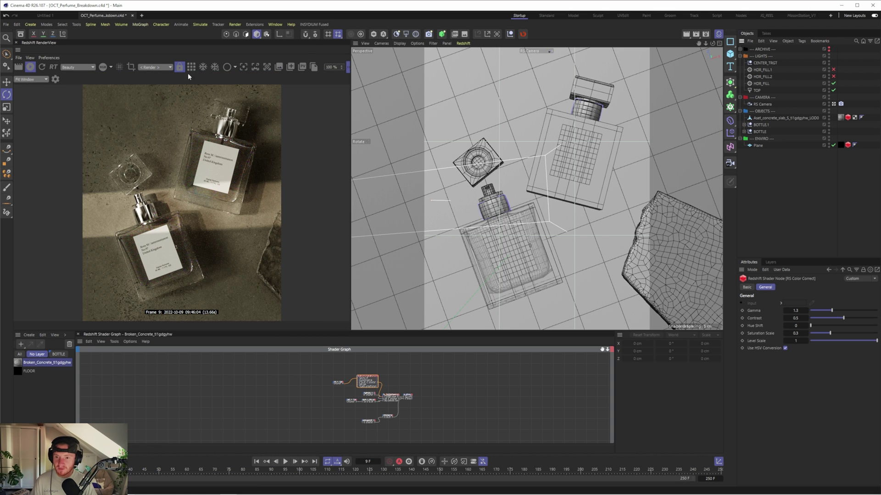
pyautogui.click(56, 79)
pyautogui.click(55, 79)
pyautogui.click(55, 80)
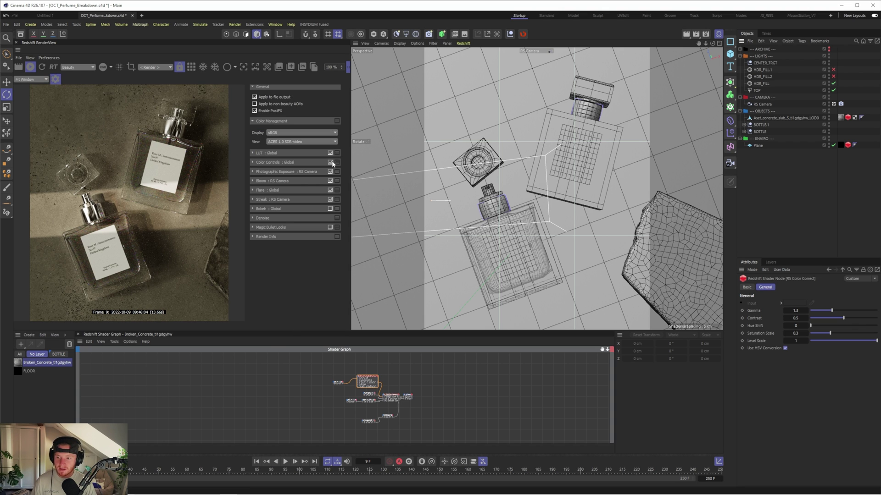
pyautogui.click(329, 190)
pyautogui.click(330, 162)
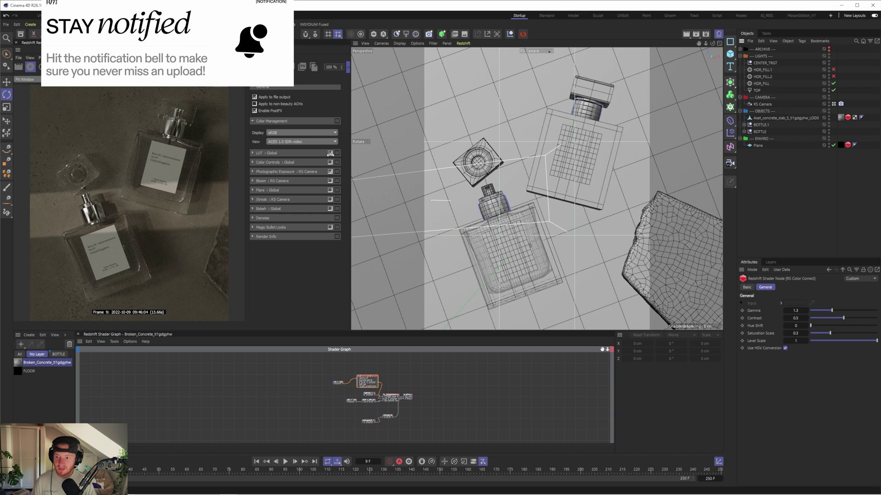
pyautogui.click(330, 153)
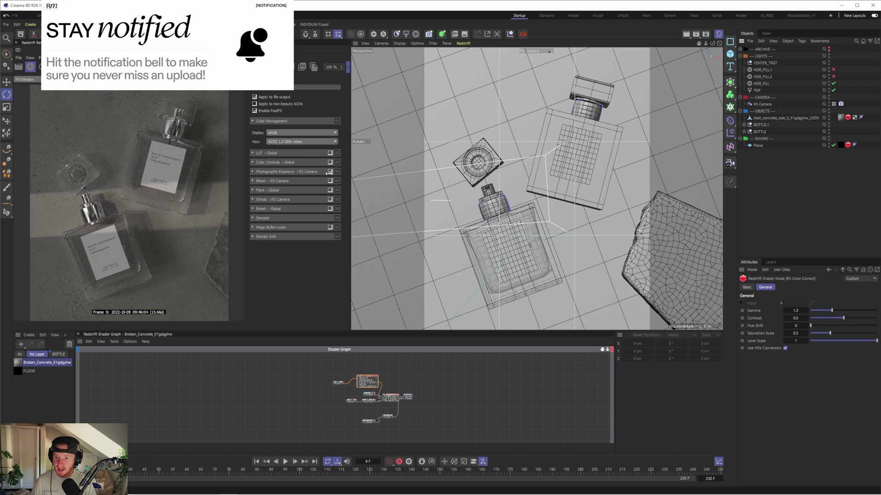
# Compare the render with and without Photographic Exposure and review that effect's film speed, shutter and f-stop settings
pyautogui.click(329, 172)
pyautogui.click(330, 172)
pyautogui.click(329, 172)
pyautogui.click(253, 171)
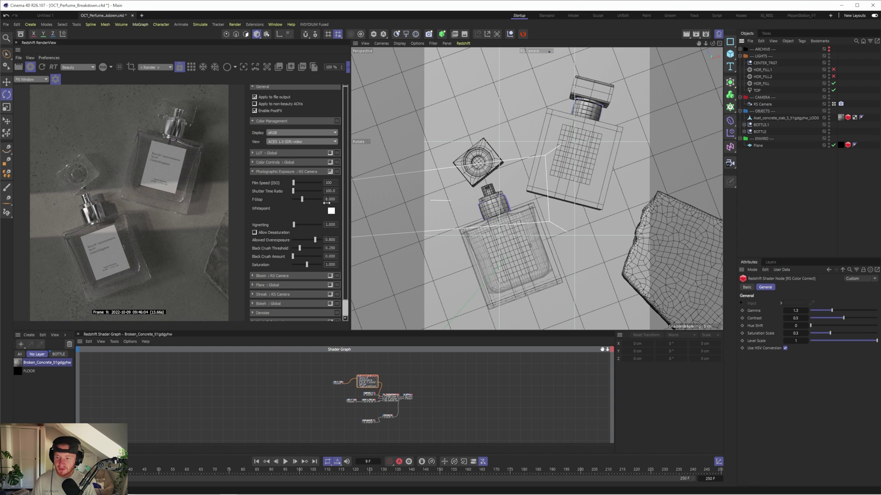
pyautogui.click(330, 171)
pyautogui.click(329, 171)
pyautogui.click(329, 172)
pyautogui.click(330, 171)
pyautogui.click(54, 80)
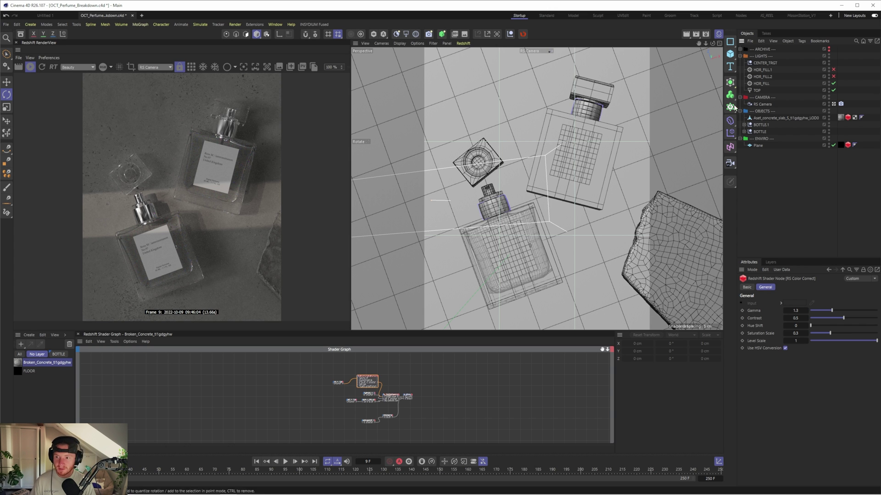
# Switch from the RS Camera to the default camera and unlock the render view so it follows the viewport
pyautogui.click(834, 104)
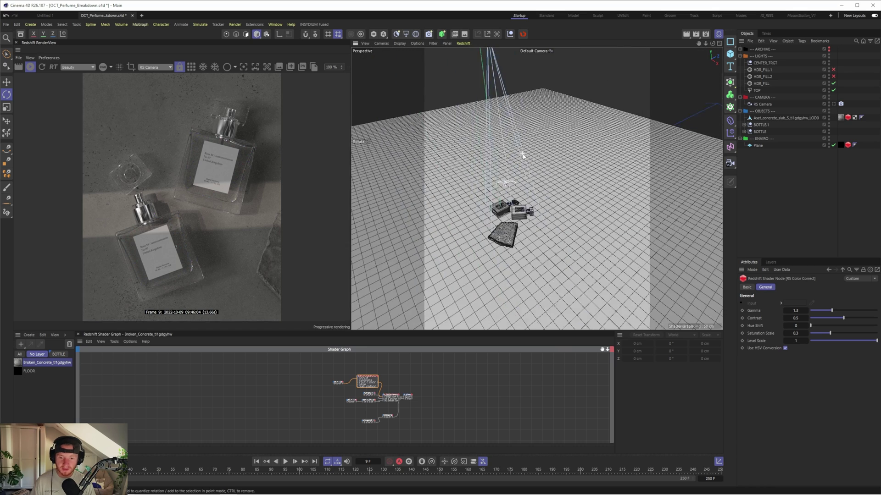
pyautogui.click(179, 67)
pyautogui.scroll(-4, 508, 140)
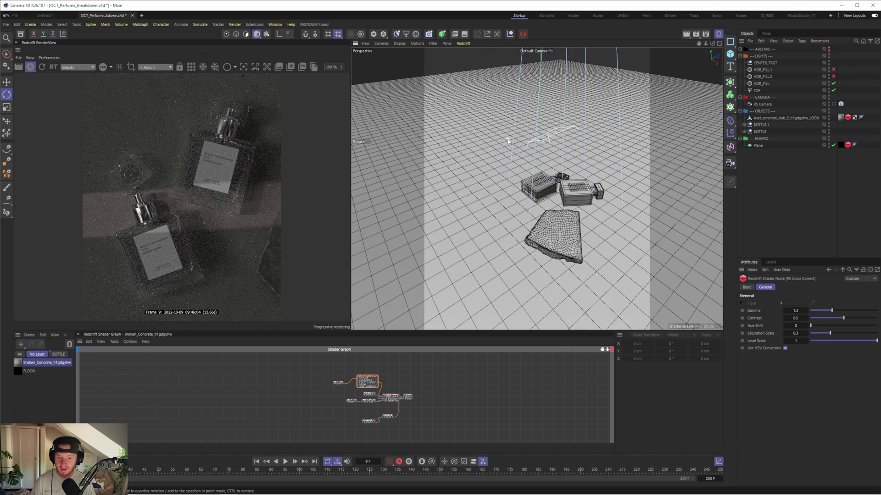
pyautogui.scroll(4, 578, 178)
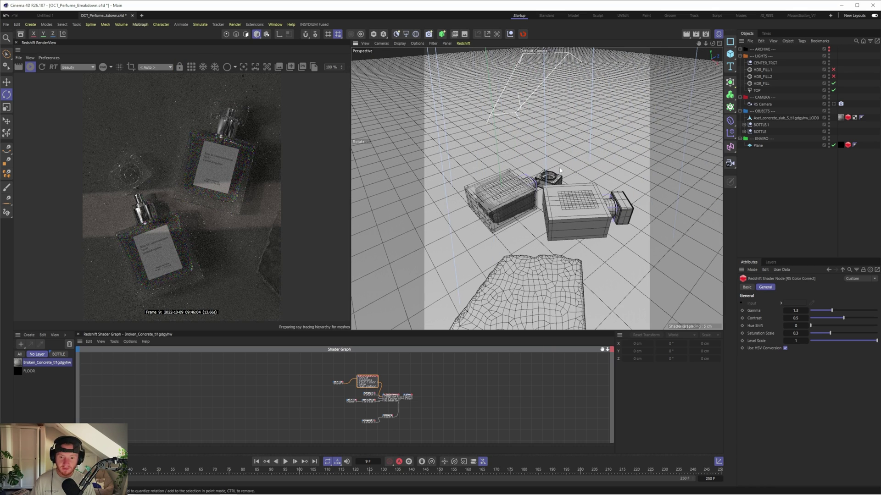
pyautogui.scroll(-3, 527, 161)
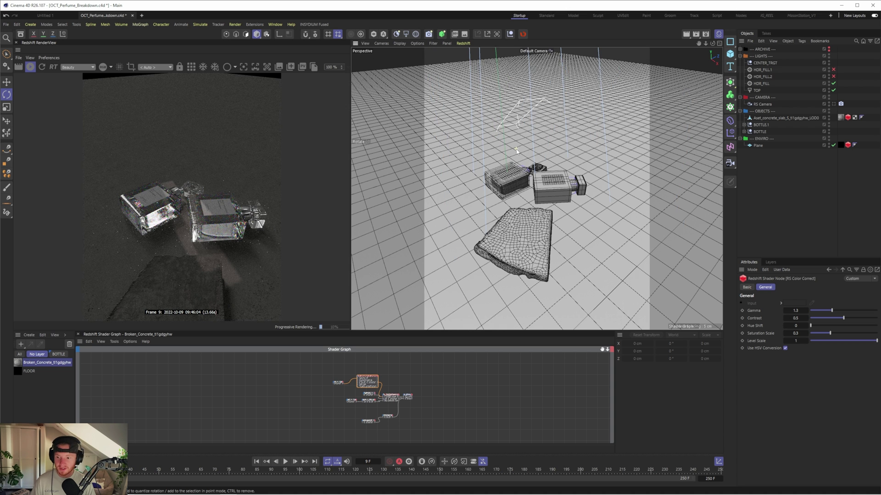
pyautogui.scroll(2, 525, 158)
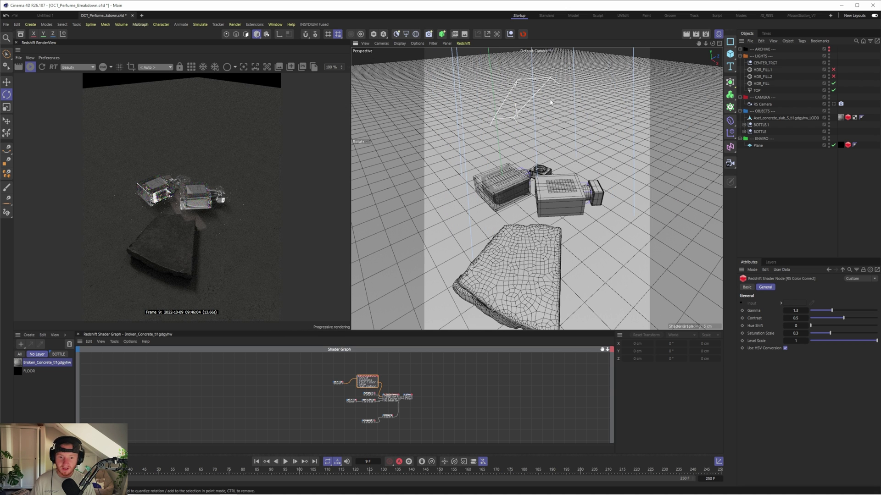
# Select the TOP area light and examine its placement and its effect on the bottles
pyautogui.click(536, 82)
pyautogui.click(800, 169)
pyautogui.click(757, 90)
pyautogui.scroll(2, 514, 96)
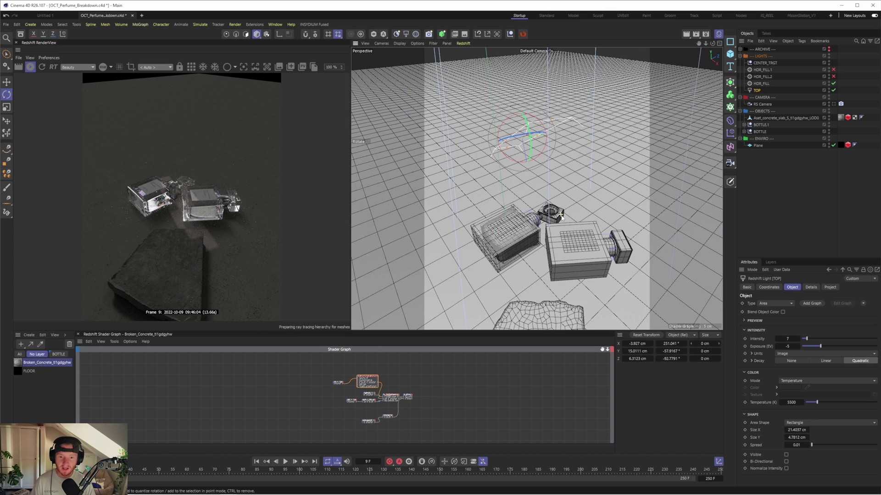
pyautogui.click(833, 90)
pyautogui.keyDown('alt'); pyautogui.moveTo(506, 163); pyautogui.dragTo(486, 126); pyautogui.keyUp('alt')
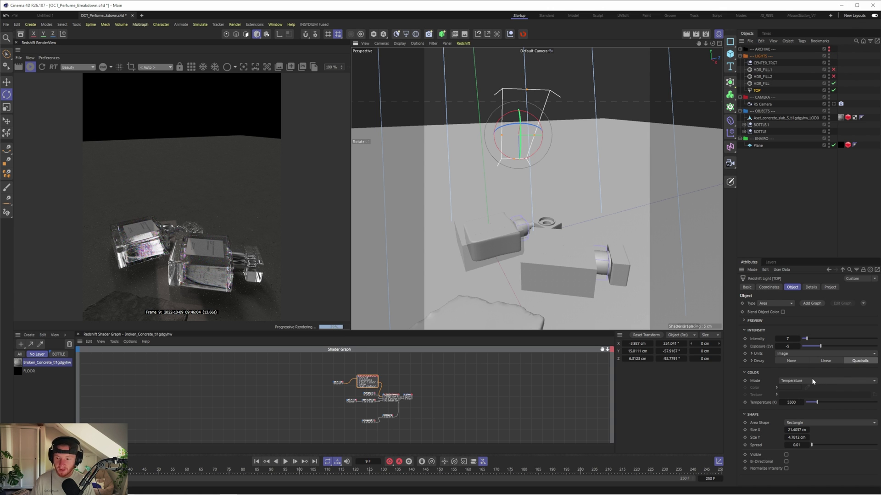
# Set the TOP light's color temperature to 4500 K
pyautogui.click(791, 402)
pyautogui.write('3500')
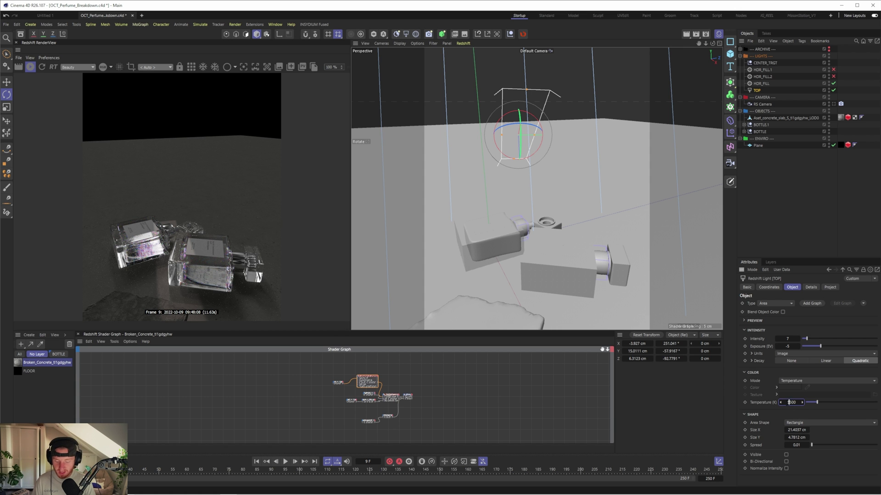
pyautogui.press('Return')
pyautogui.keyDown('alt'); pyautogui.moveTo(492, 252); pyautogui.dragTo(503, 231, button='middle'); pyautogui.keyUp('alt')
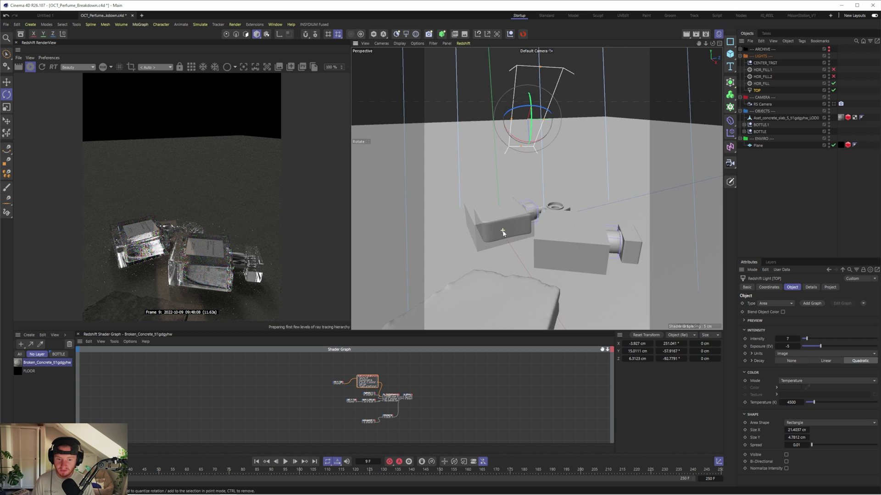
# Return to the RS Camera view and set the TOP light's color temperature to 2500 K
pyautogui.click(833, 103)
pyautogui.click(791, 402)
pyautogui.write('3500')
pyautogui.press('Return')
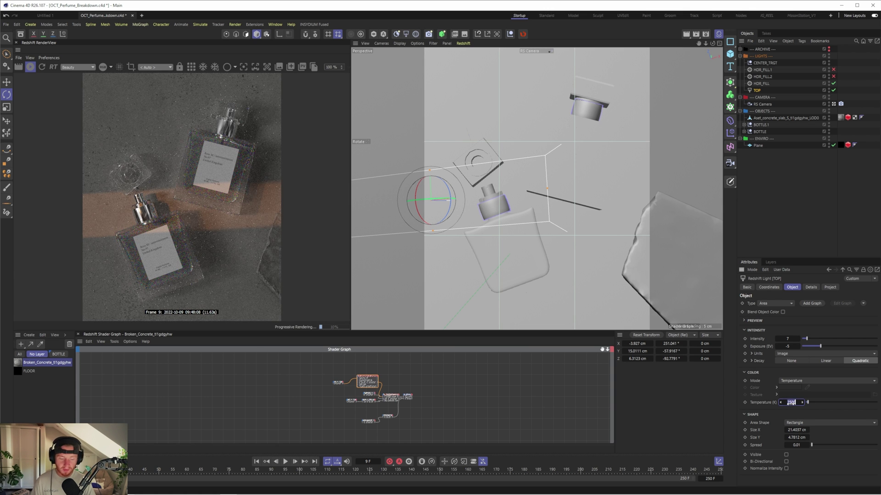
pyautogui.click(788, 402)
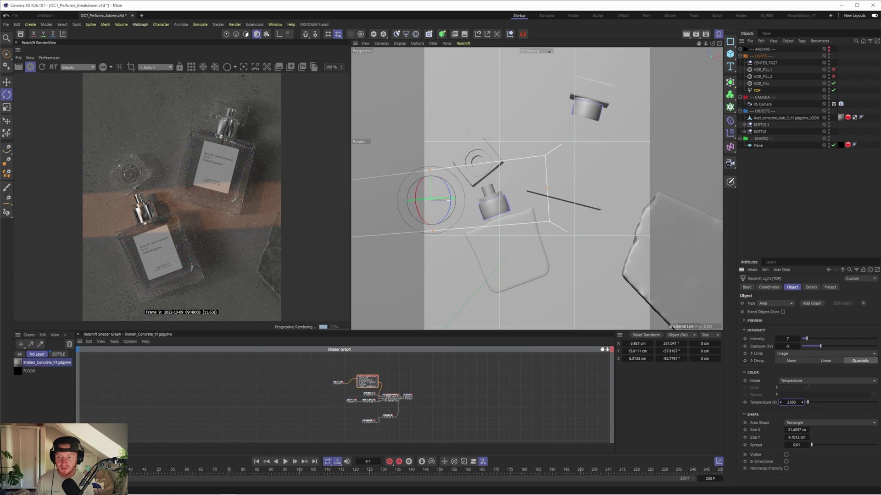
# Keep the TOP light's color mode on Temperature, try a temperature of 5500 K, and undo it
pyautogui.click(791, 380)
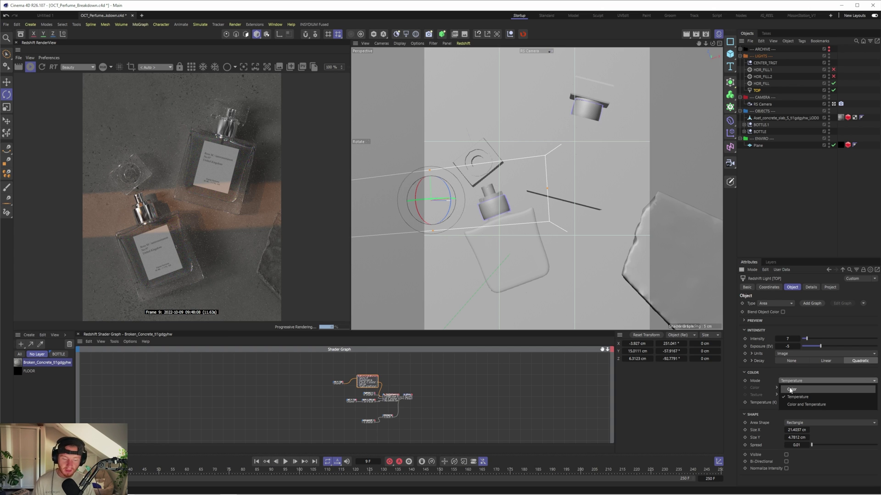
pyautogui.click(795, 383)
pyautogui.click(787, 403)
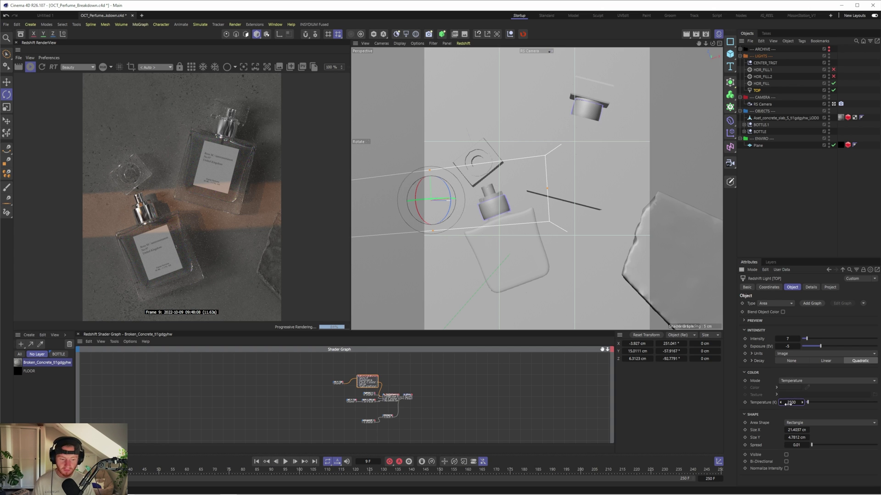
pyautogui.press('Return')
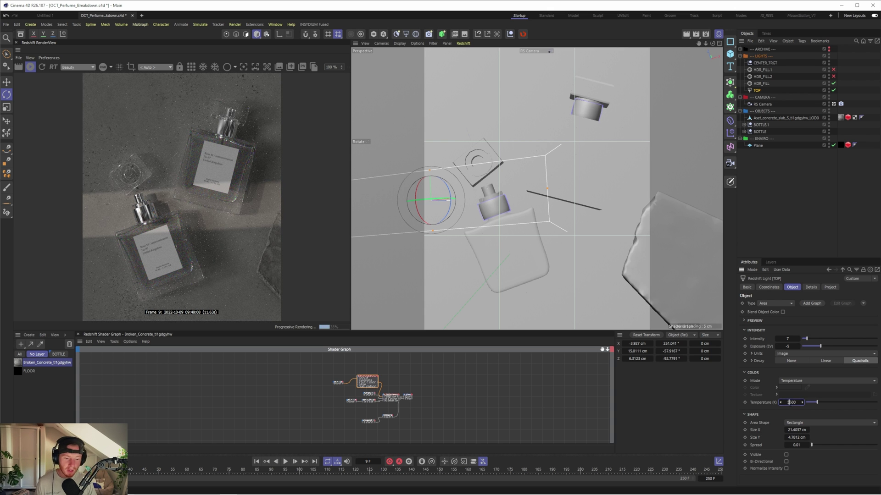
pyautogui.hotkey('ctrl', 'z')
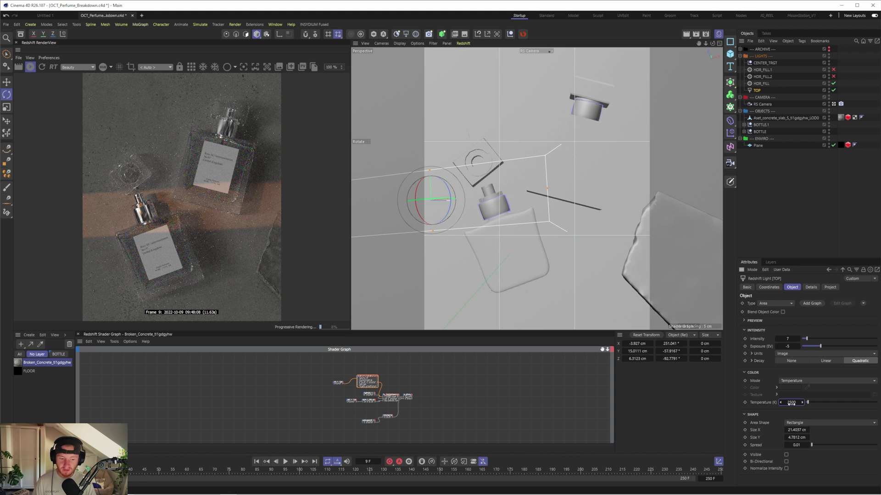
# Try the TOP light's color temperature at 800 K and 8000 K, and settle on 5500 K
pyautogui.write('1')
pyautogui.press('Return')
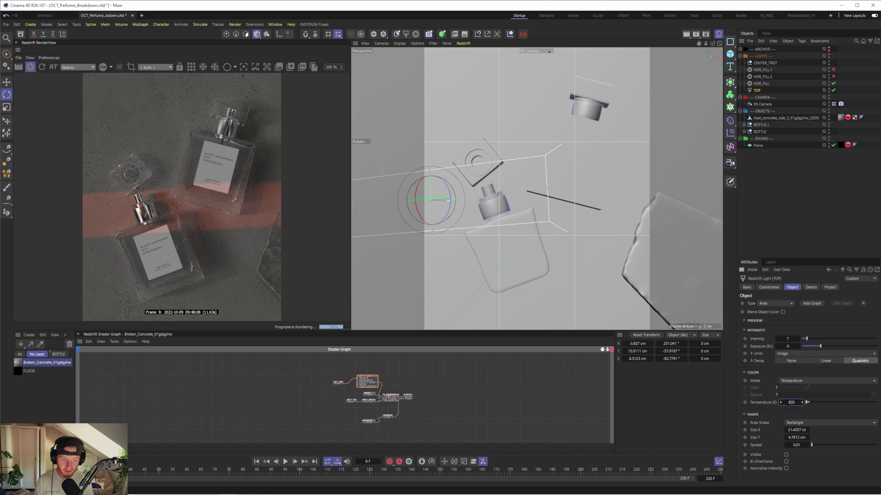
pyautogui.press('Return')
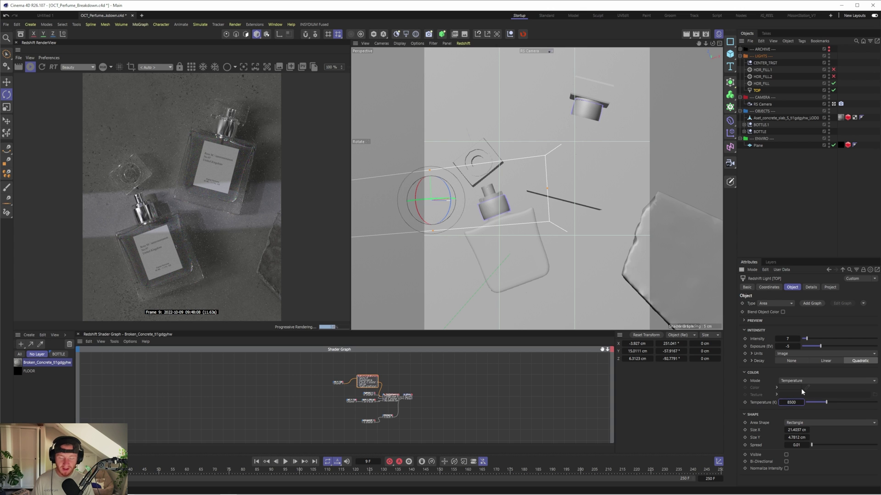
pyautogui.write('5500')
pyautogui.press('Return')
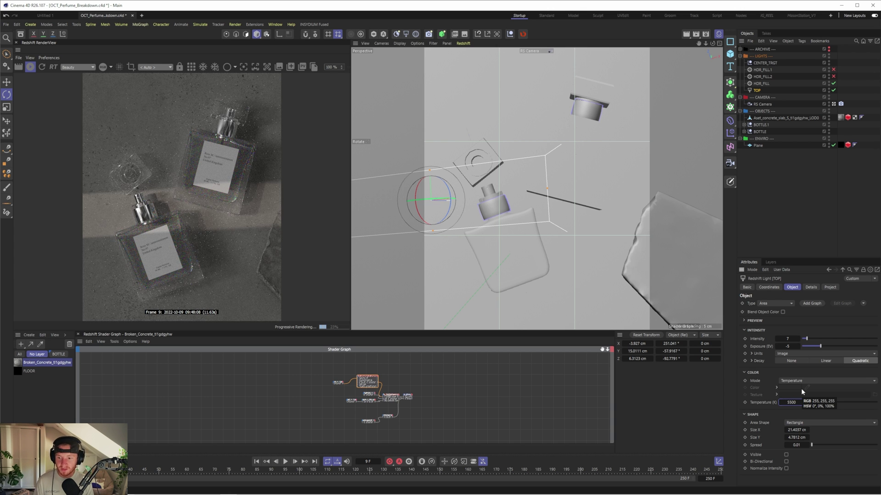
# Set the TOP light's exposure to 0 EV
pyautogui.click(787, 338)
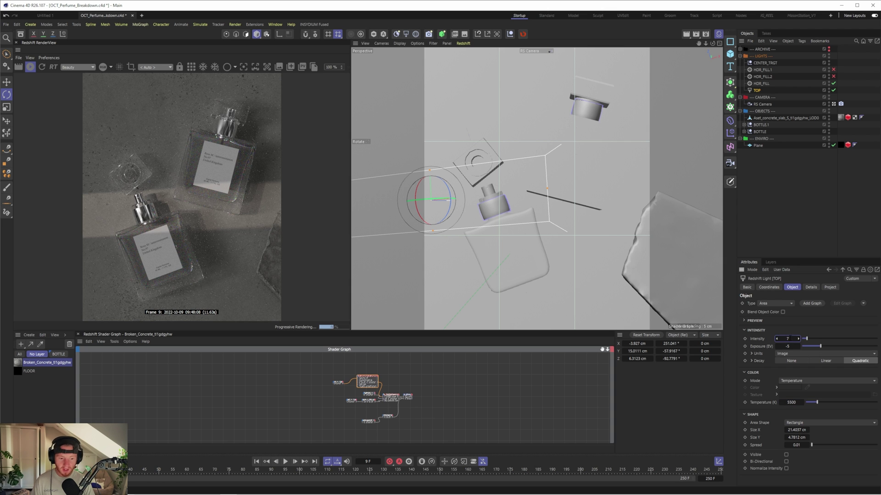
pyautogui.click(787, 347)
pyautogui.click(789, 348)
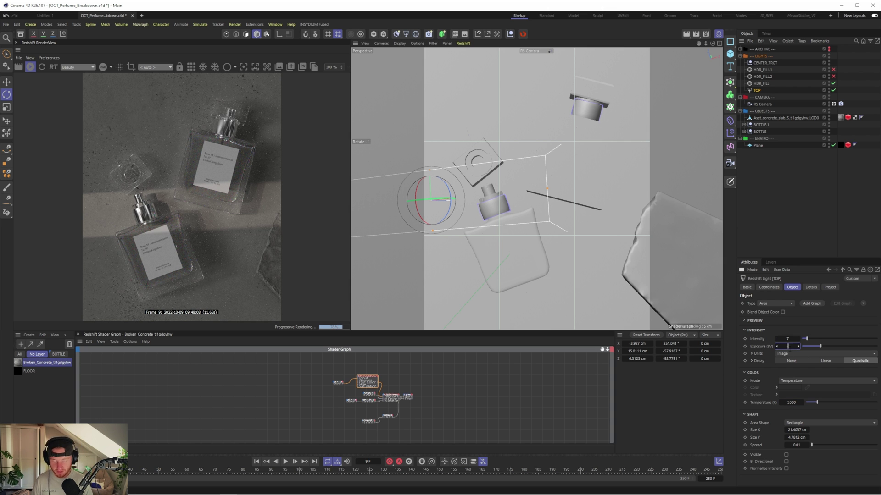
pyautogui.write('0')
pyautogui.press('Return')
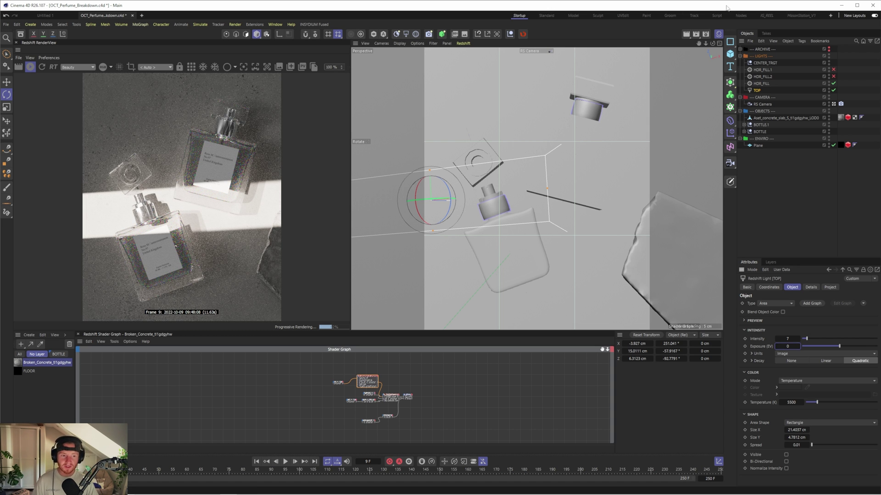
# Set the HDR_FILL dome light's exposure to -4 EV
pyautogui.click(762, 84)
pyautogui.click(788, 342)
pyautogui.click(789, 336)
pyautogui.write('-4')
pyautogui.press('Return')
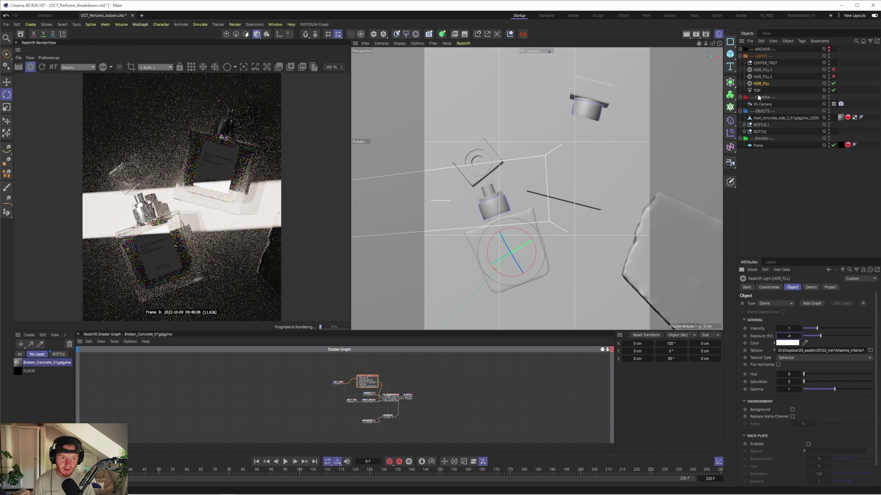
# Lower the TOP light's exposure to -3 EV
pyautogui.click(760, 96)
pyautogui.click(756, 90)
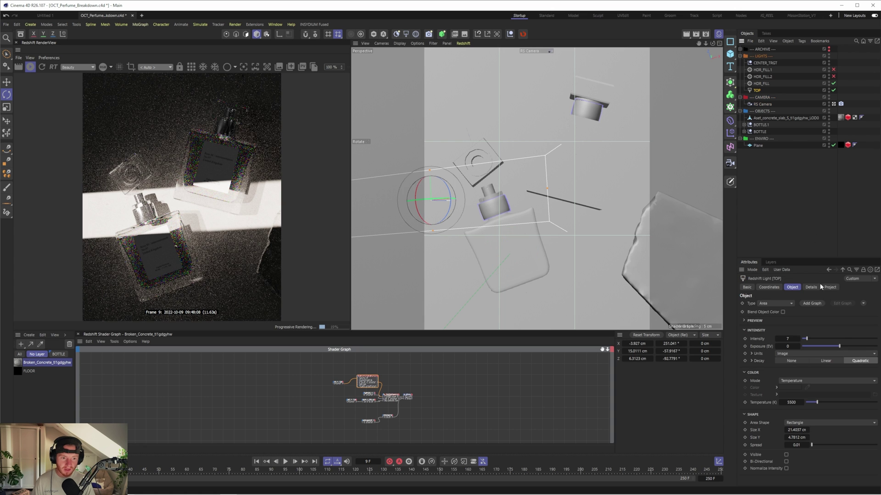
pyautogui.doubleClick(787, 346)
pyautogui.write('-5')
pyautogui.press('Return')
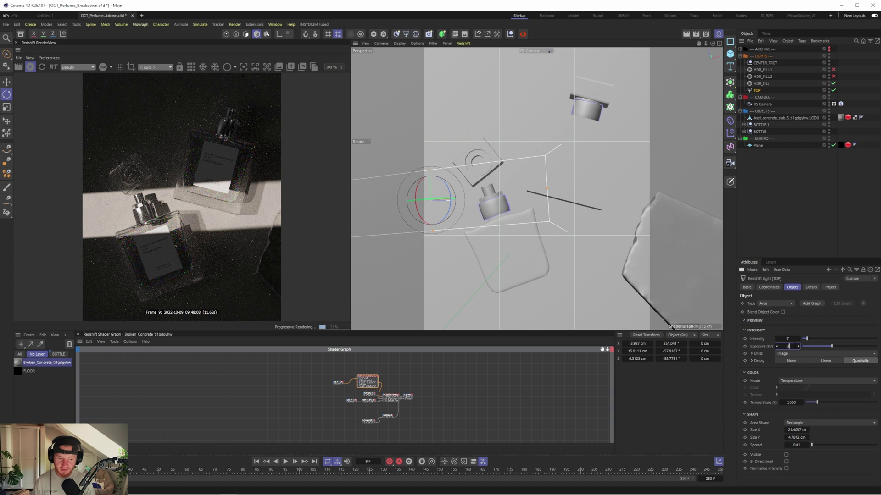
pyautogui.write('3')
pyautogui.press('Return')
# Set the HDR_FILL dome light's exposure to -3 EV
pyautogui.click(756, 84)
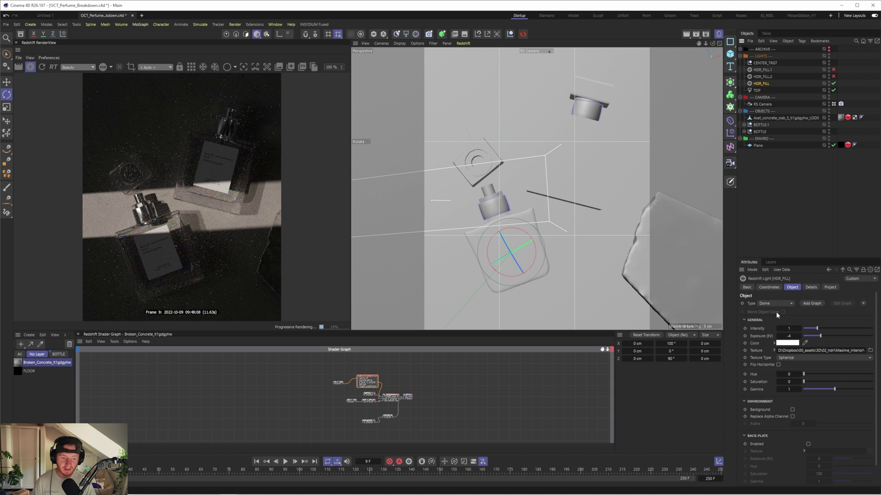
pyautogui.doubleClick(788, 337)
pyautogui.write('-3')
pyautogui.press('Return')
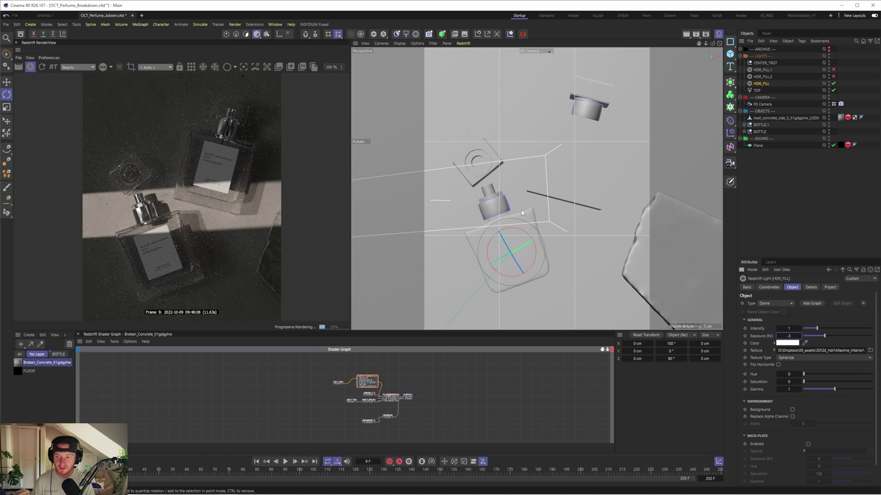
# Undo the trial exposure changes on the HDR_FILL and TOP lights
pyautogui.hotkey('ctrl', 'z')
pyautogui.hotkey('ctrl', 'z')
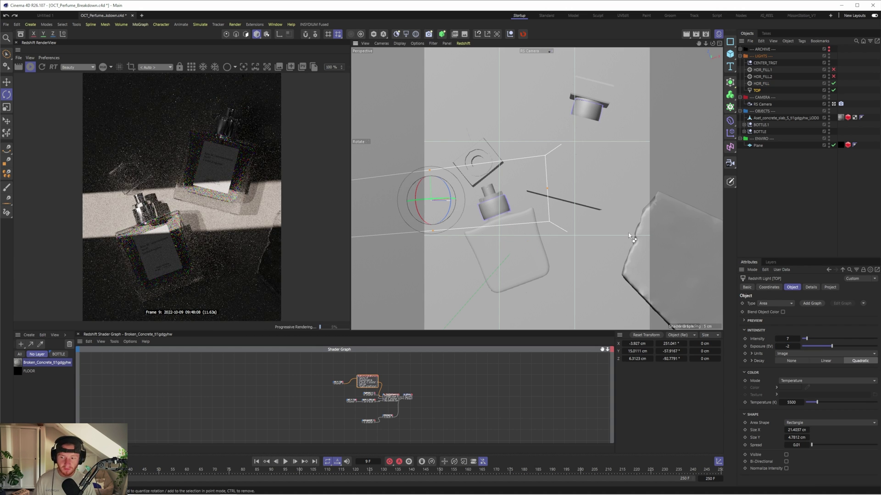
pyautogui.click(633, 231)
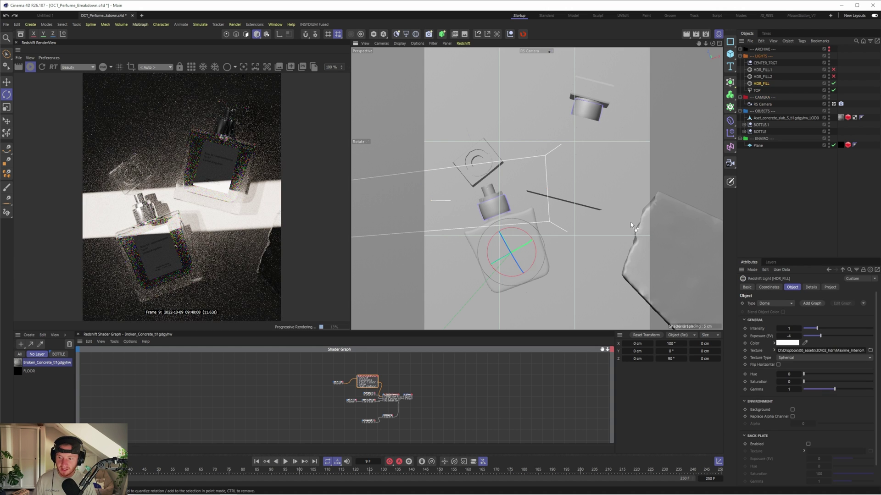
pyautogui.click(631, 217)
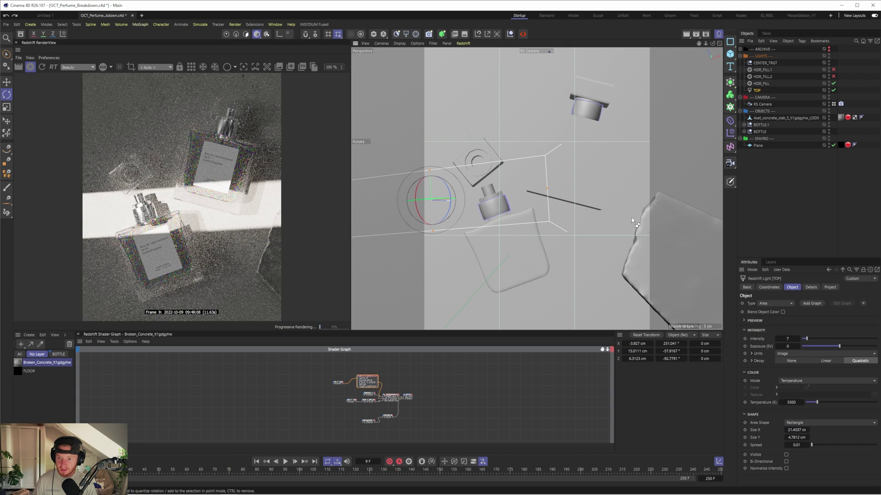
pyautogui.hotkey('ctrl', 'z')
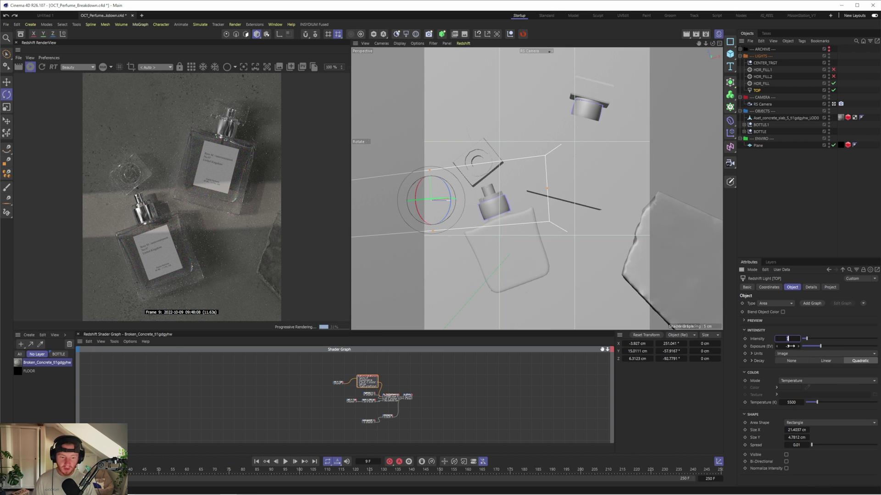
# Toggle the TOP light off and on to compare, and take the viewport out of the RS Camera
pyautogui.click(833, 90)
pyautogui.click(833, 90)
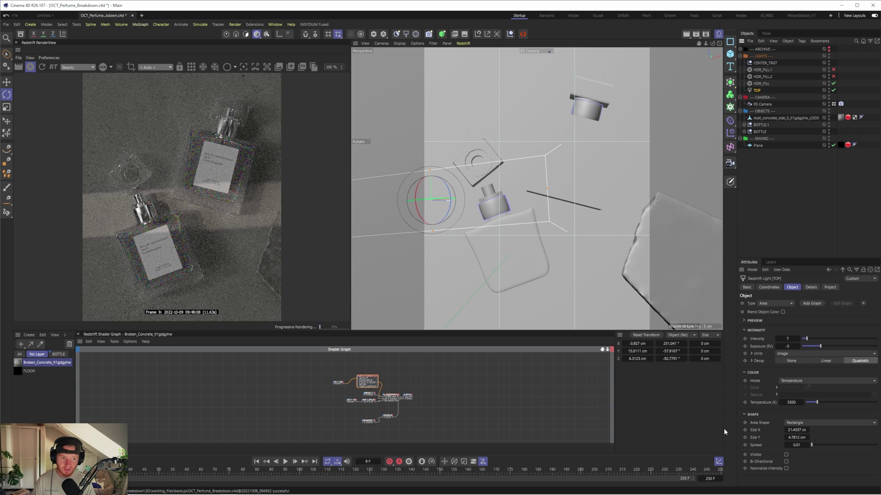
pyautogui.click(834, 105)
pyautogui.click(841, 103)
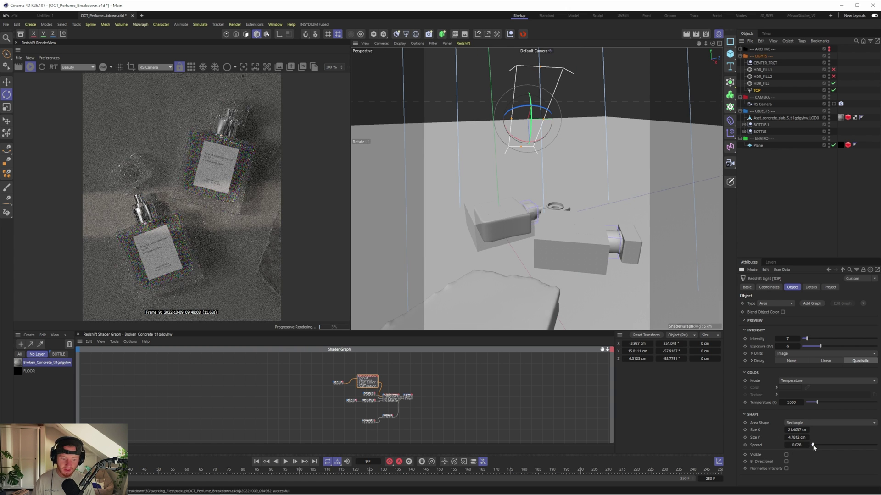
# Try the TOP light with a spread of 0.142 and intensities of 20 and 50
pyautogui.moveTo(812, 446); pyautogui.dragTo(820, 445)
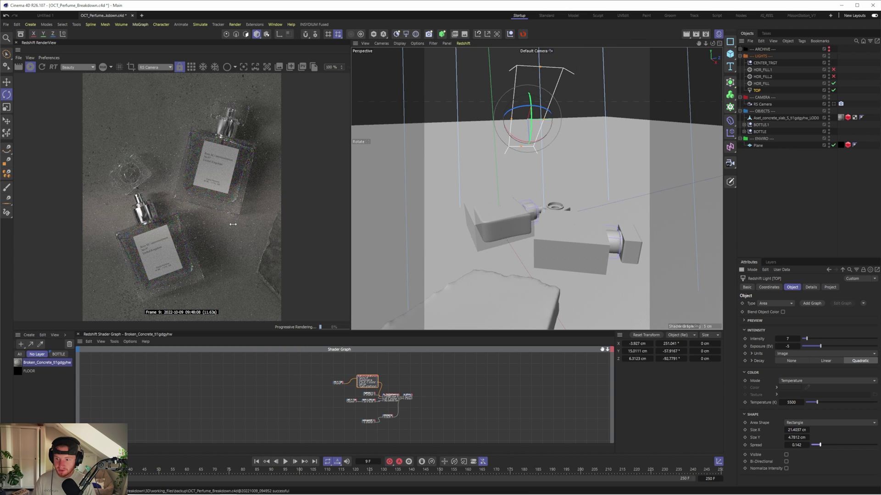
pyautogui.click(787, 340)
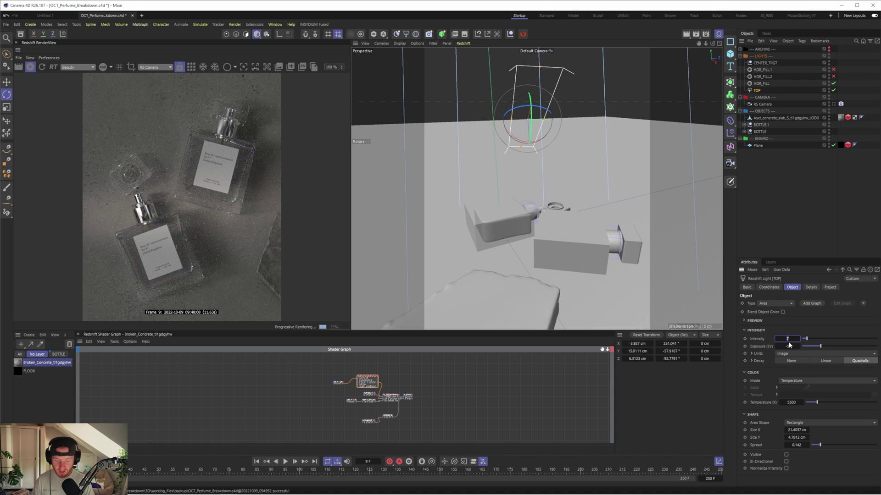
pyautogui.write('20')
pyautogui.press('Return')
pyautogui.doubleClick(787, 339)
pyautogui.write('50')
pyautogui.press('Return')
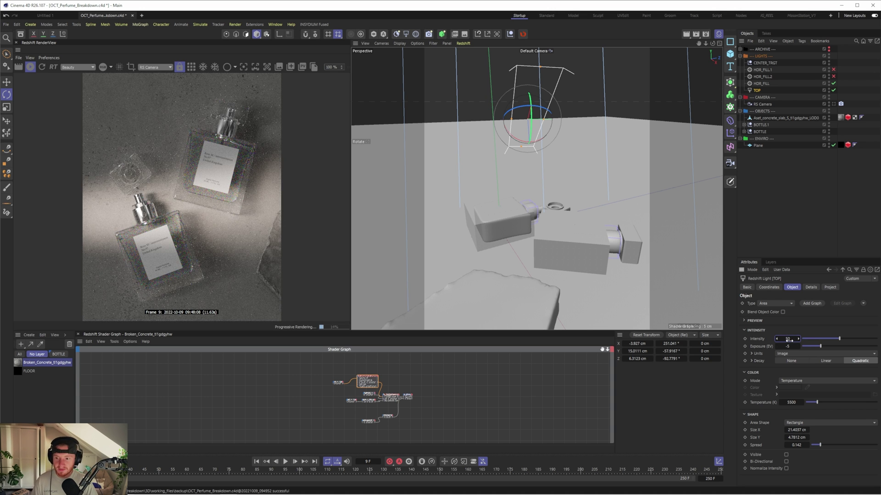
# Restore the TOP light's intensity to 7 and its spread to 0.01
pyautogui.doubleClick(788, 339)
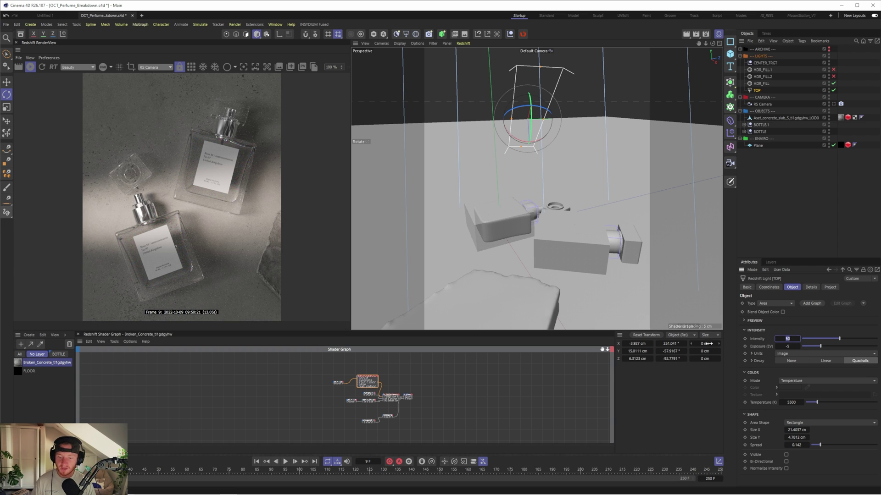
pyautogui.write('7')
pyautogui.press('Return')
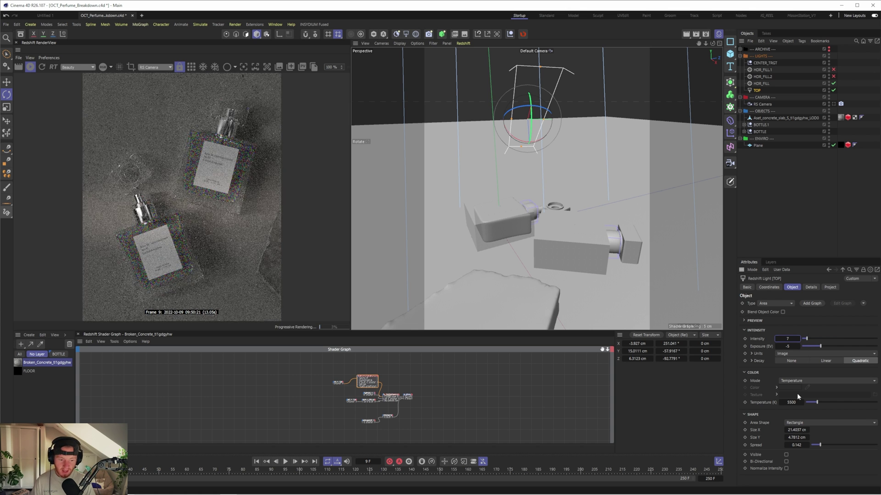
pyautogui.click(797, 445)
pyautogui.write('0.01')
pyautogui.press('Return')
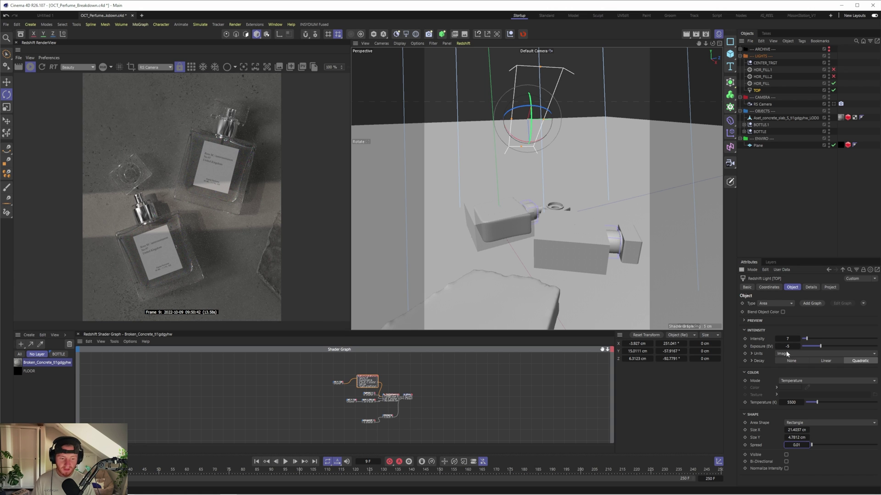
# Switch the HDR_FILL dome light off and on to compare the render with and without it
pyautogui.click(771, 84)
pyautogui.click(833, 84)
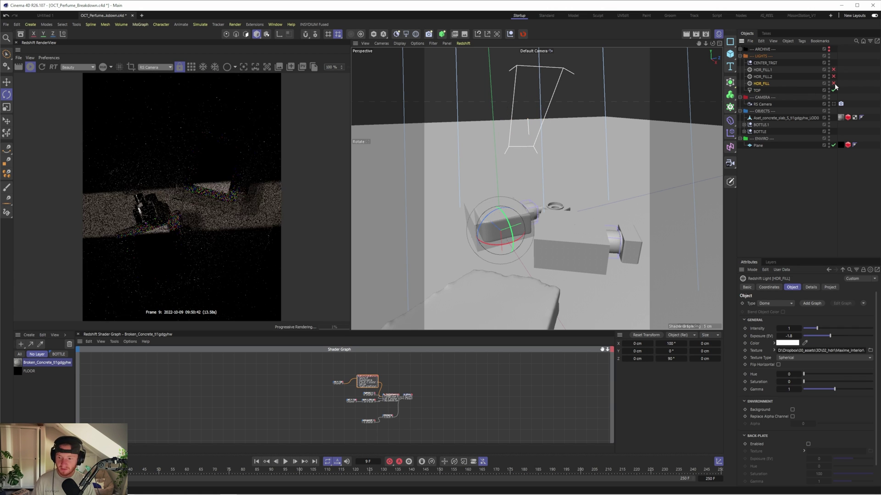
pyautogui.click(833, 84)
pyautogui.click(834, 85)
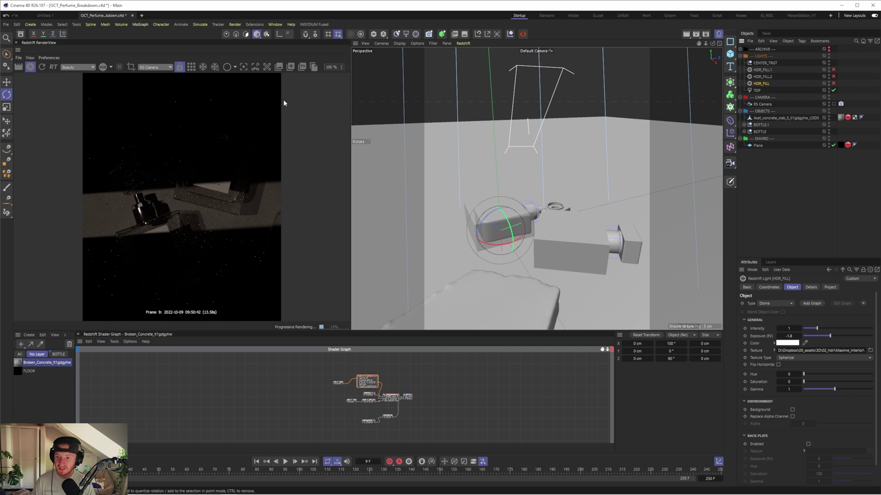
pyautogui.click(833, 83)
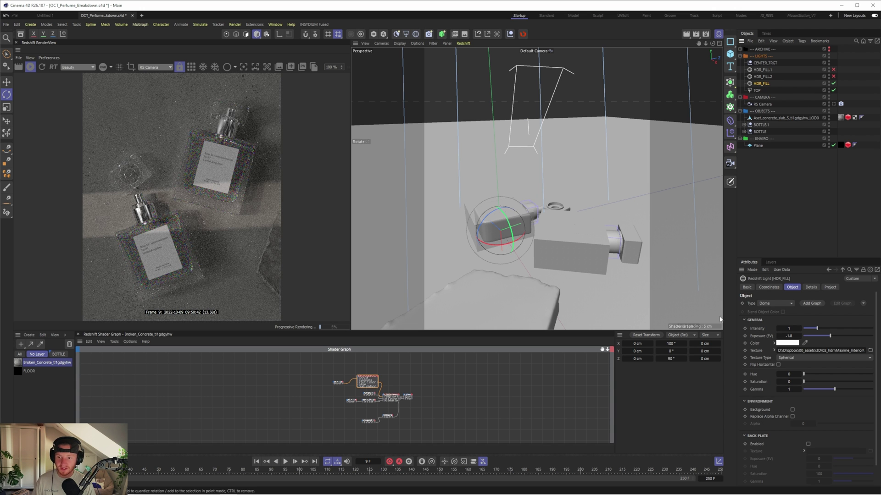
# Expand the HDR_FILL light's texture settings and examine the file path of its HDR image
pyautogui.click(774, 351)
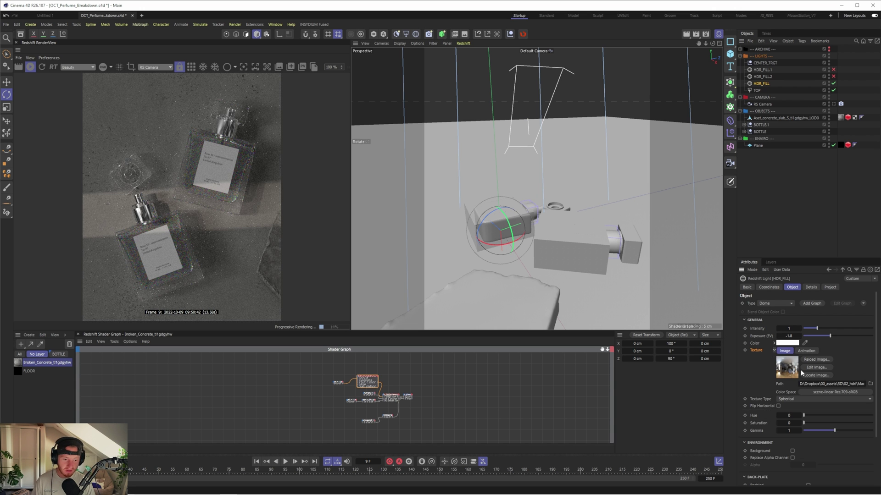
pyautogui.click(831, 384)
pyautogui.click(826, 384)
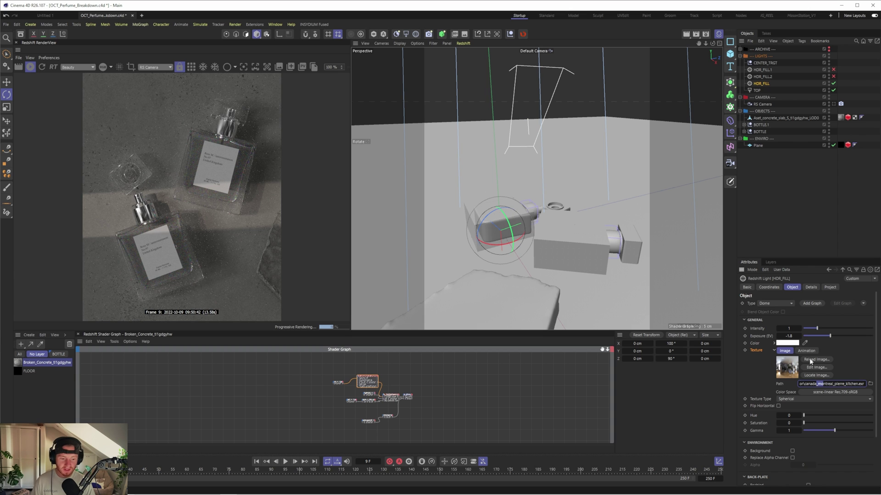
pyautogui.moveTo(817, 384); pyautogui.dragTo(805, 384)
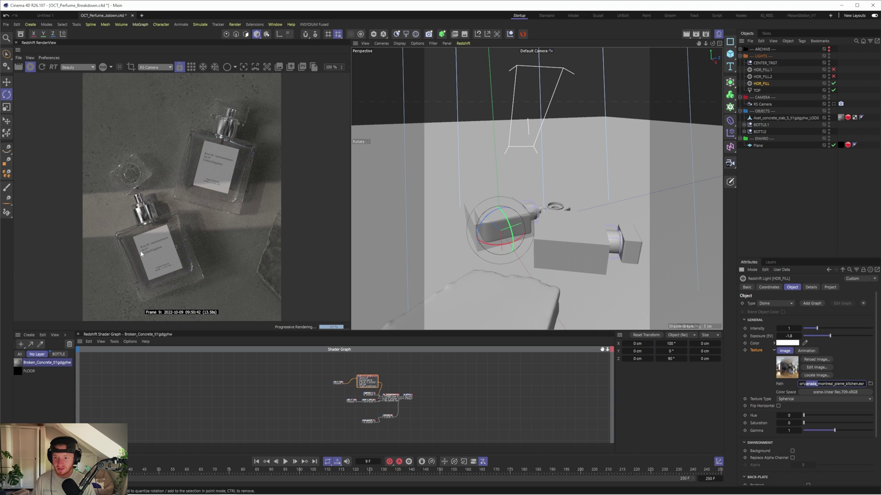
# Re-enter the HDR_FILL light's exposure as -1.8 EV
pyautogui.click(788, 336)
pyautogui.press('BackSpace')
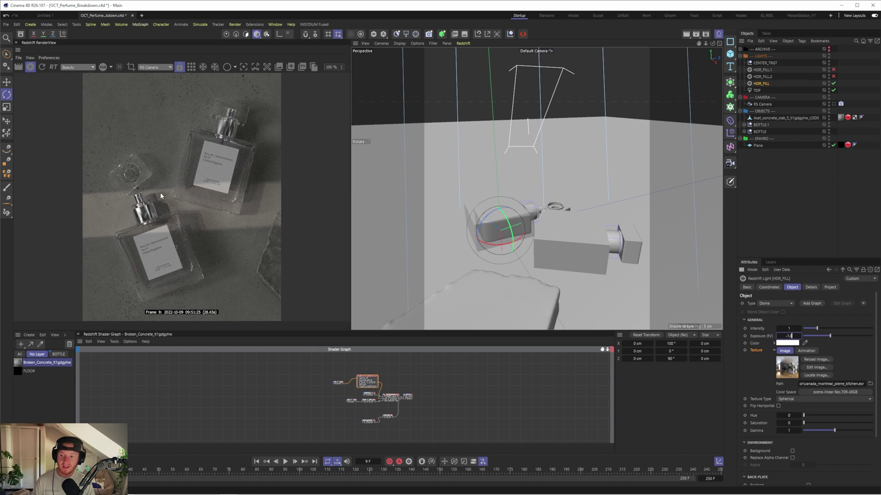
pyautogui.press('BackSpace')
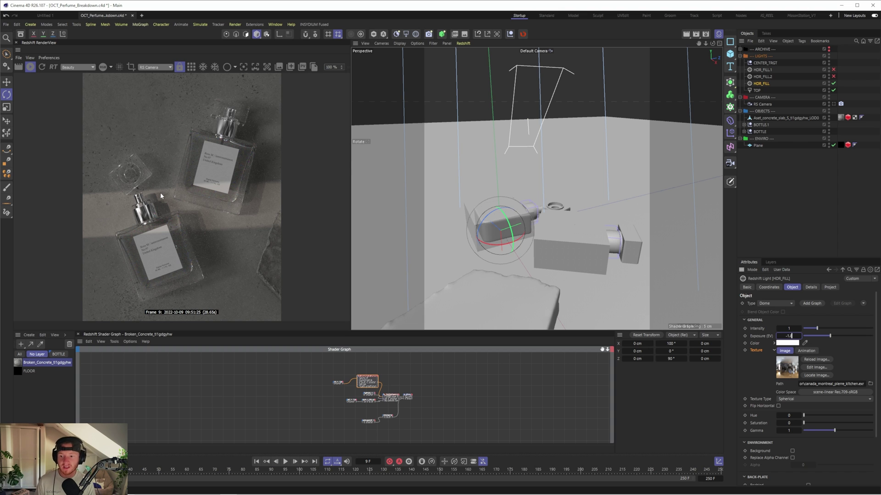
pyautogui.write('8')
# Delete the two disabled dome lights, HDR_FILL.1 and HDR_FILL.2
pyautogui.click(764, 77)
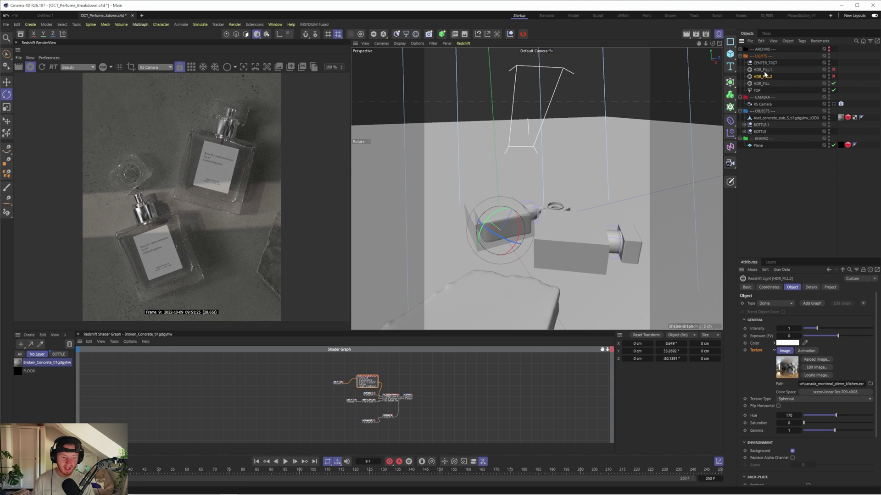
pyautogui.click(763, 82)
pyautogui.click(763, 69)
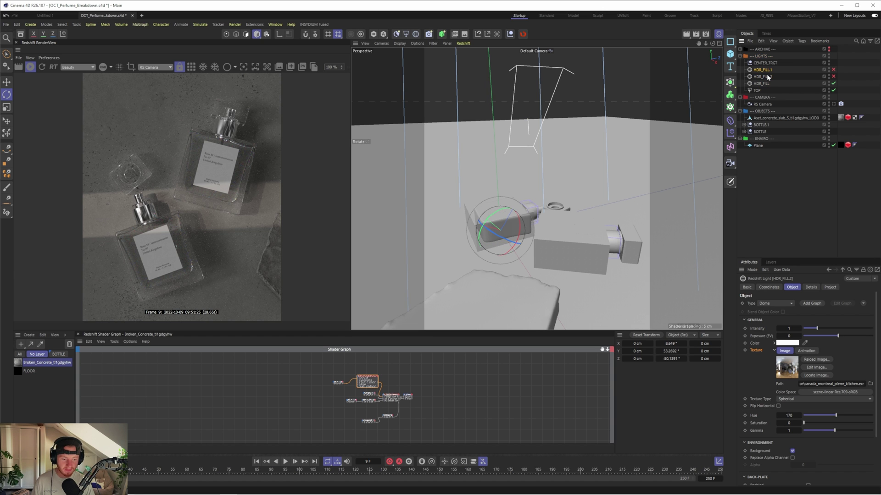
pyautogui.keyDown('ctrl'); pyautogui.click(768, 76); pyautogui.keyUp('ctrl')
pyautogui.press('Delete')
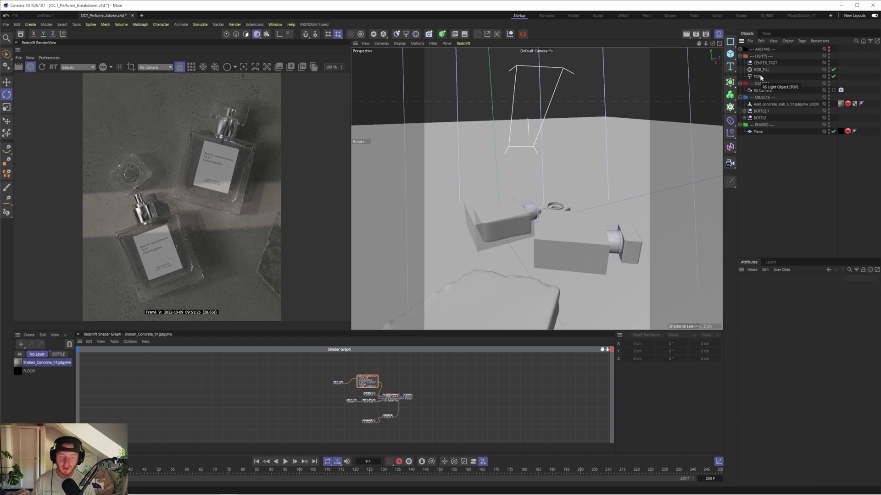
# Select the remaining HDR_FILL light and open its shadow and contribution details
pyautogui.click(767, 75)
pyautogui.click(762, 71)
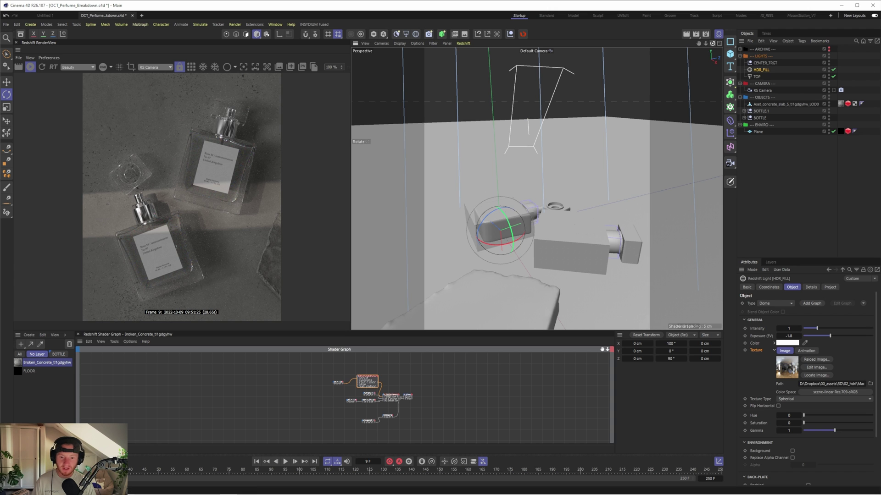
pyautogui.keyDown('alt'); pyautogui.moveTo(500, 230); pyautogui.dragTo(532, 250); pyautogui.keyUp('alt')
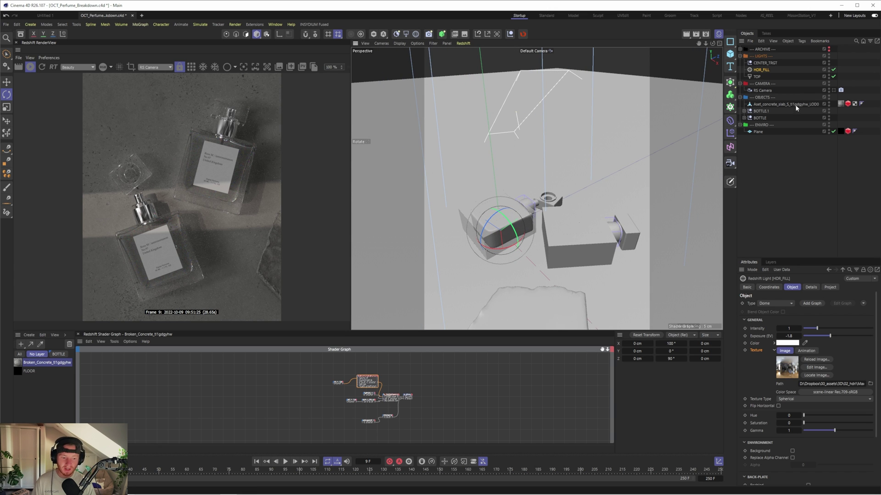
pyautogui.click(811, 287)
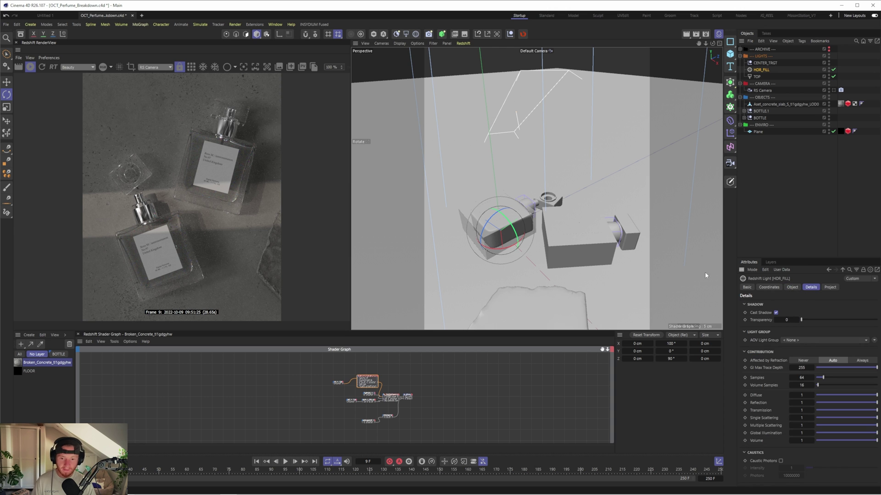
# Compare the TOP and HDR_FILL lights by disabling each in turn, and re-enable both
pyautogui.click(833, 76)
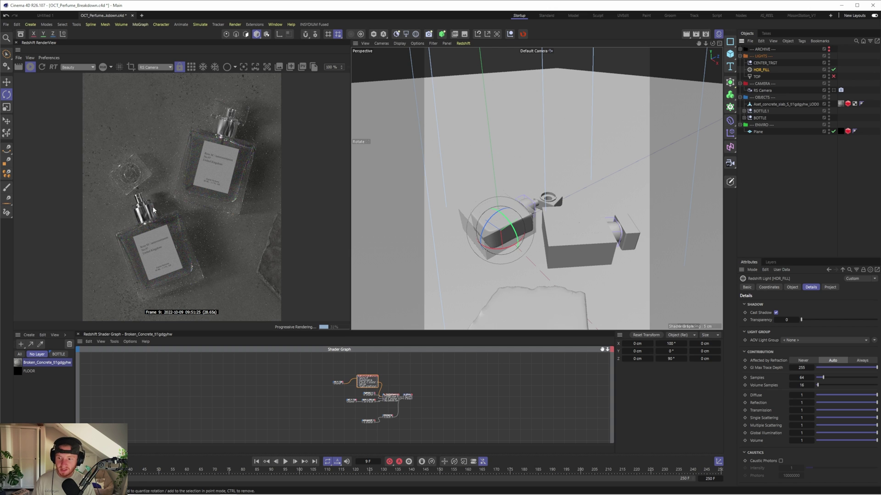
pyautogui.click(834, 69)
pyautogui.click(833, 77)
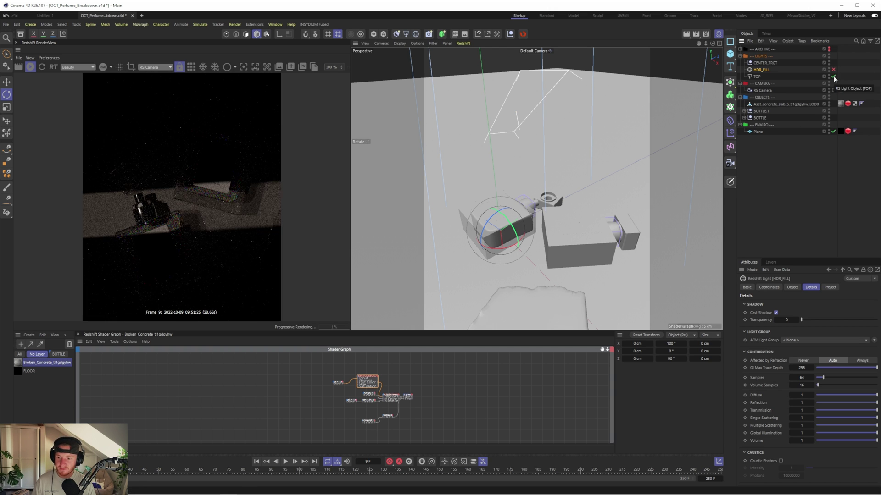
pyautogui.click(833, 77)
pyautogui.click(833, 69)
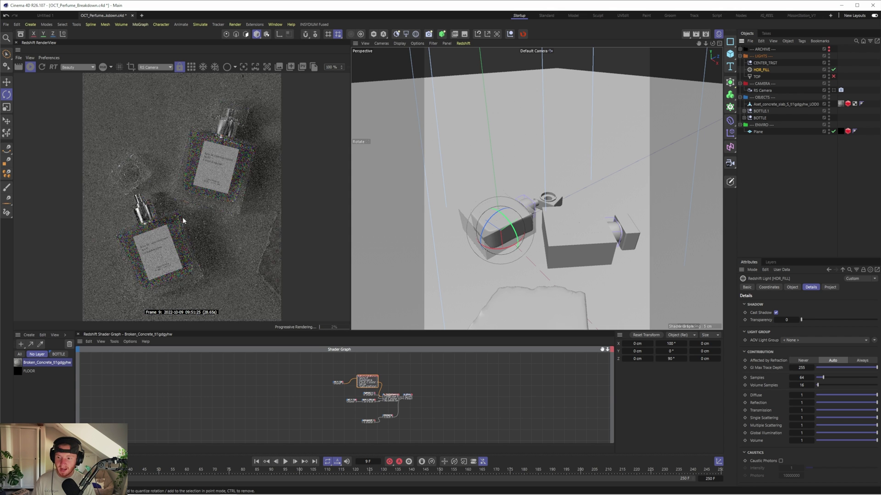
pyautogui.click(833, 76)
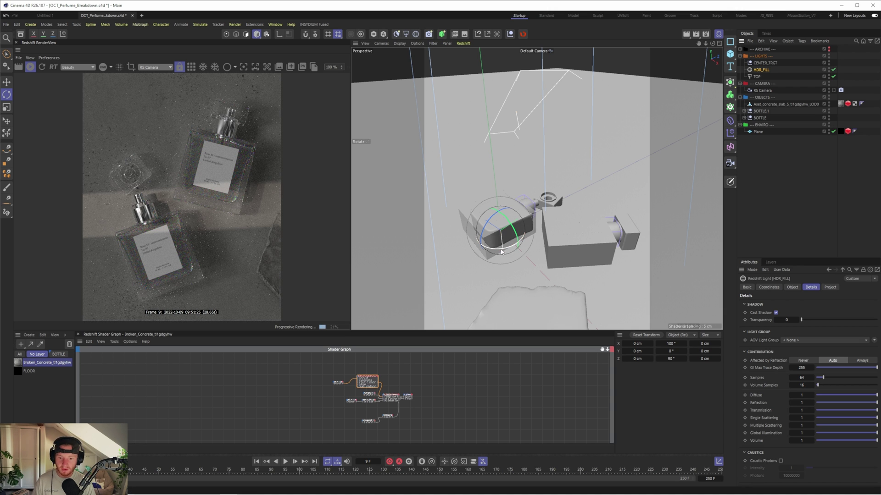
# Try rotating the HDR_FILL dome light to a heading of about 125°, and undo the rotation
pyautogui.moveTo(501, 252); pyautogui.dragTo(513, 249)
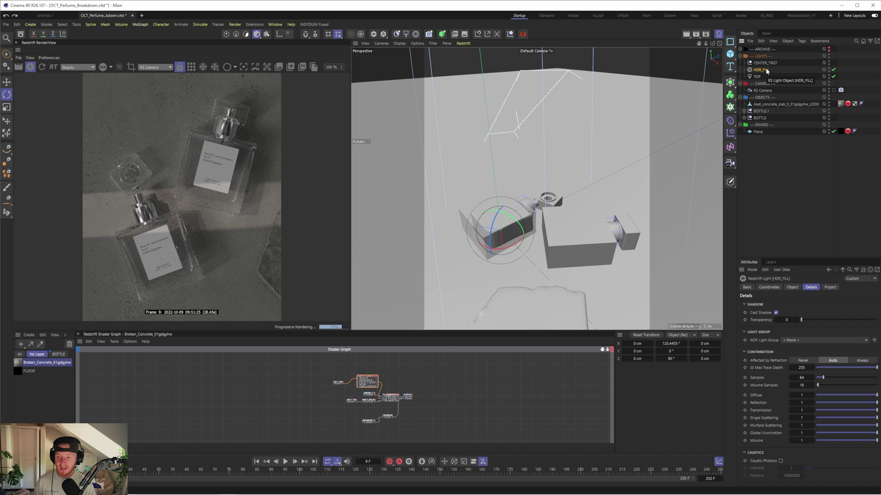
pyautogui.hotkey('ctrl', 'z')
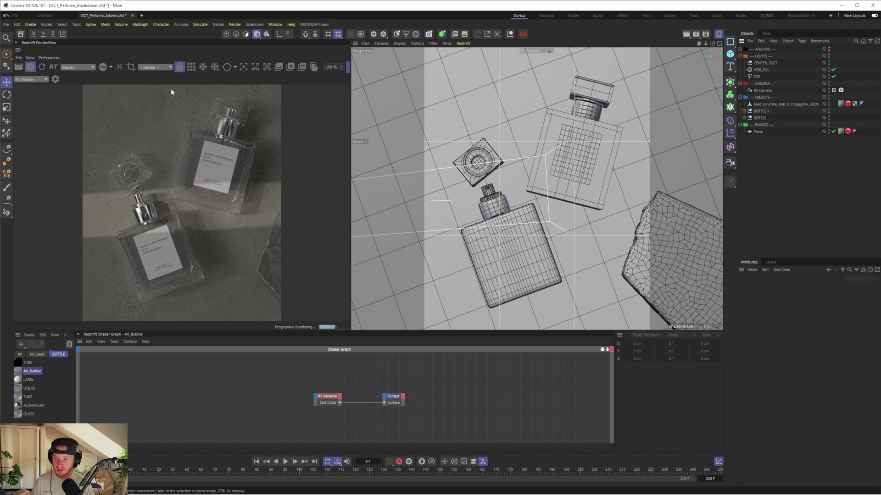
# Open the RenderView's post-effect settings and compare the render with the RS Camera's photographic exposure disabled and enabled
pyautogui.click(55, 80)
pyautogui.click(251, 171)
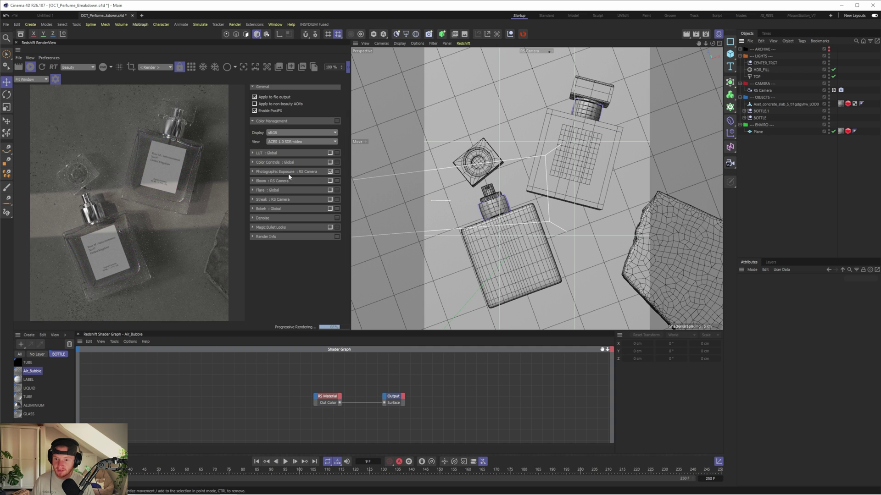
pyautogui.click(330, 171)
pyautogui.click(329, 172)
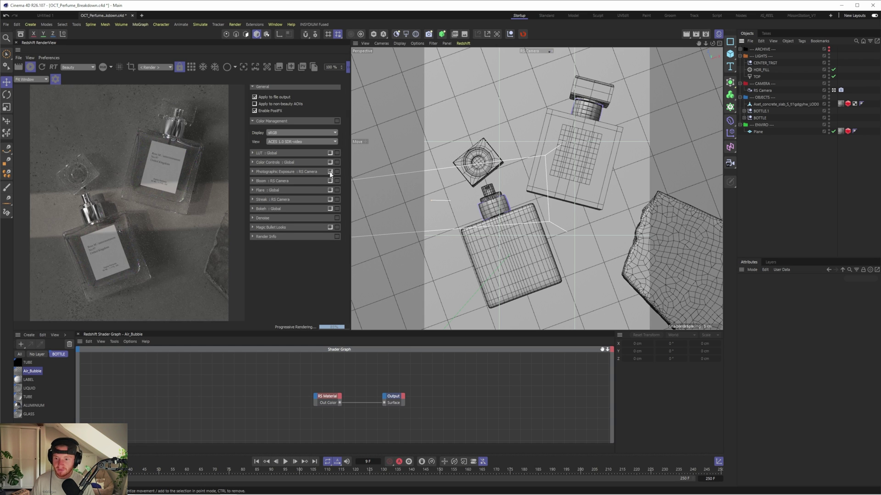
pyautogui.click(330, 172)
pyautogui.click(330, 172)
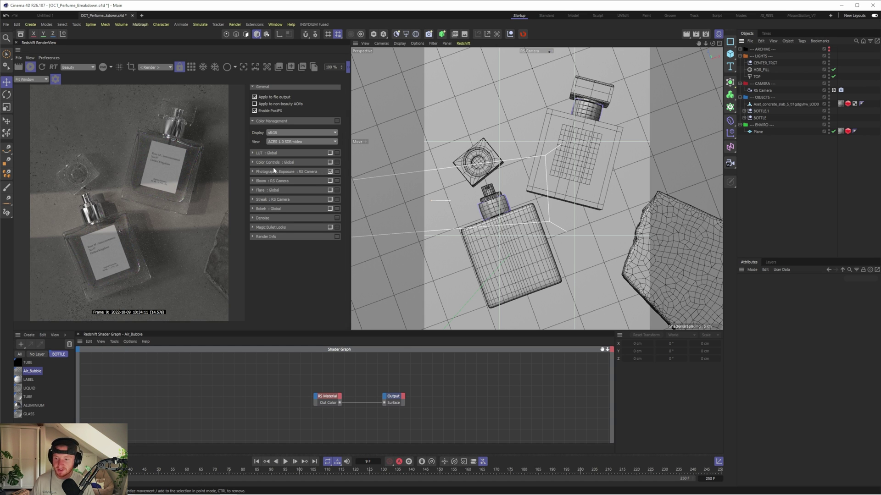
# Expand Photographic Exposure, try a shutter time ratio of 200, and set it back to 100
pyautogui.click(253, 172)
pyautogui.doubleClick(328, 190)
pyautogui.write('200')
pyautogui.press('Return')
pyautogui.write('100')
pyautogui.press('Return')
# Try darkening the render with higher shutter time ratios of up to about 460, and restore the ratio to 100
pyautogui.moveTo(293, 190); pyautogui.dragTo(294, 193)
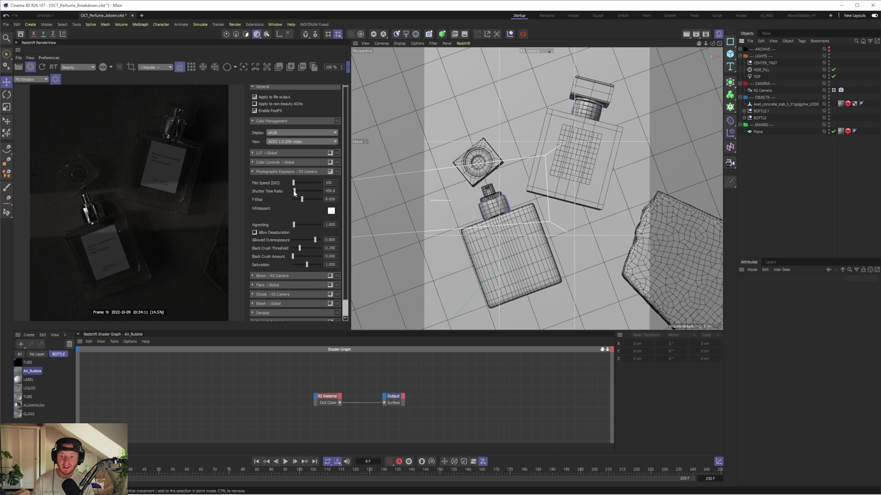
pyautogui.doubleClick(330, 190)
pyautogui.write('100')
pyautogui.press('Return')
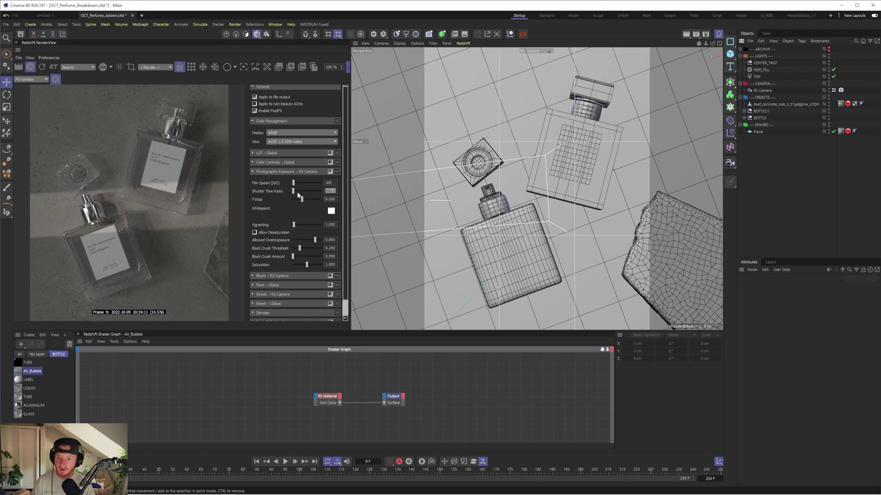
pyautogui.moveTo(294, 193); pyautogui.dragTo(293, 192)
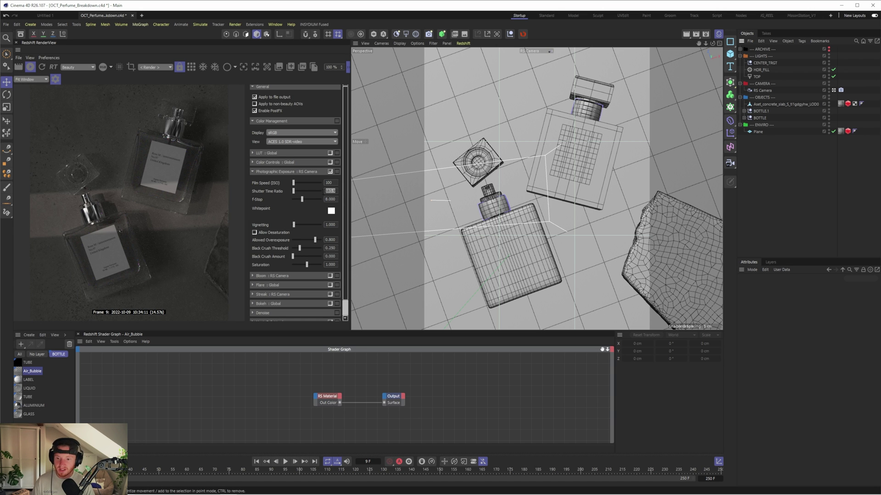
pyautogui.write('100')
pyautogui.press('Return')
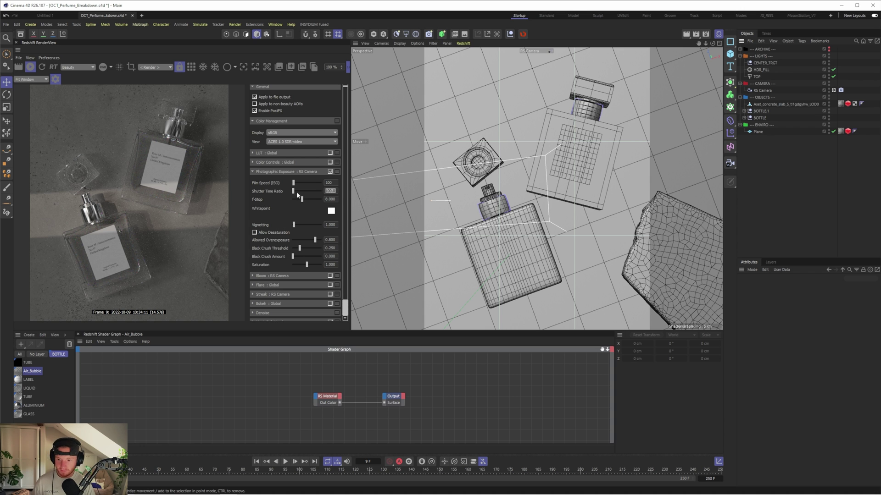
# Try other f-stop and shutter time ratio values, and restore them to f-stop 8 and ratio 100
pyautogui.moveTo(302, 197)
pyautogui.mouseDown()
pyautogui.moveTo(308, 206)
pyautogui.moveTo(296, 207)
pyautogui.moveTo(315, 205)
pyautogui.moveTo(297, 204)
pyautogui.moveTo(311, 204)
pyautogui.moveTo(296, 191)
pyautogui.mouseUp()
pyautogui.write('8')
pyautogui.press('Return')
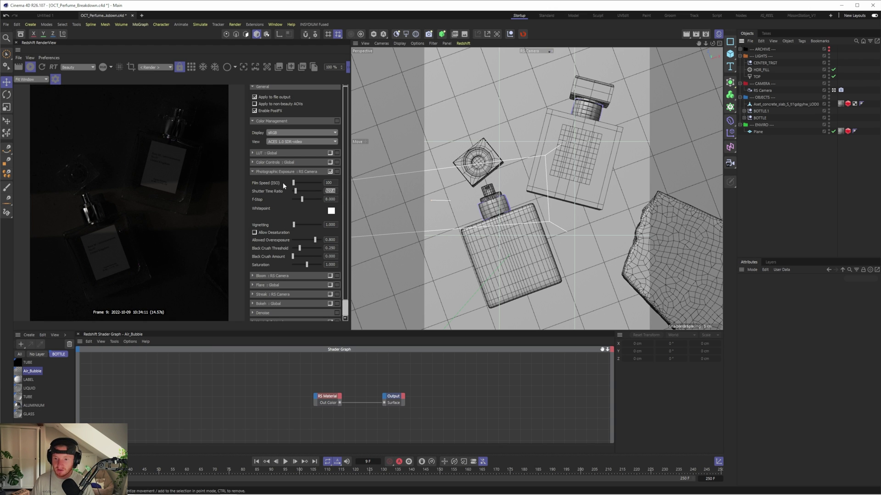
pyautogui.write('100')
pyautogui.press('Return')
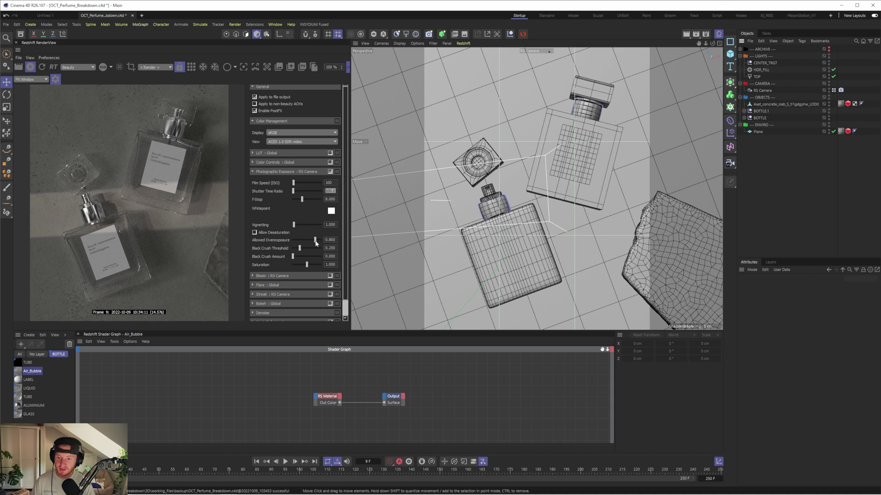
# Test Allowed Overexposure at 1.0 and about 0.62, restore it to 0.8, and check Allow Desaturation before collapsing Photographic Exposure
pyautogui.moveTo(315, 240); pyautogui.dragTo(323, 241)
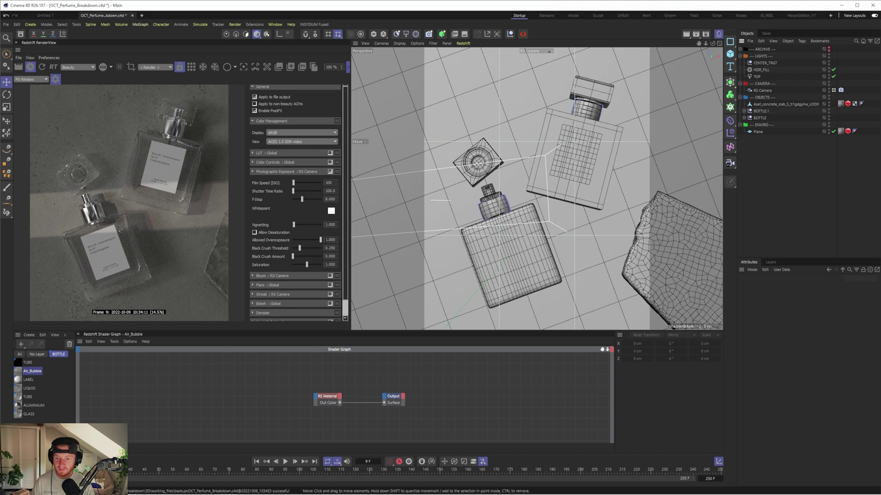
pyautogui.moveTo(324, 244)
pyautogui.mouseDown()
pyautogui.moveTo(299, 243)
pyautogui.moveTo(308, 245)
pyautogui.mouseUp()
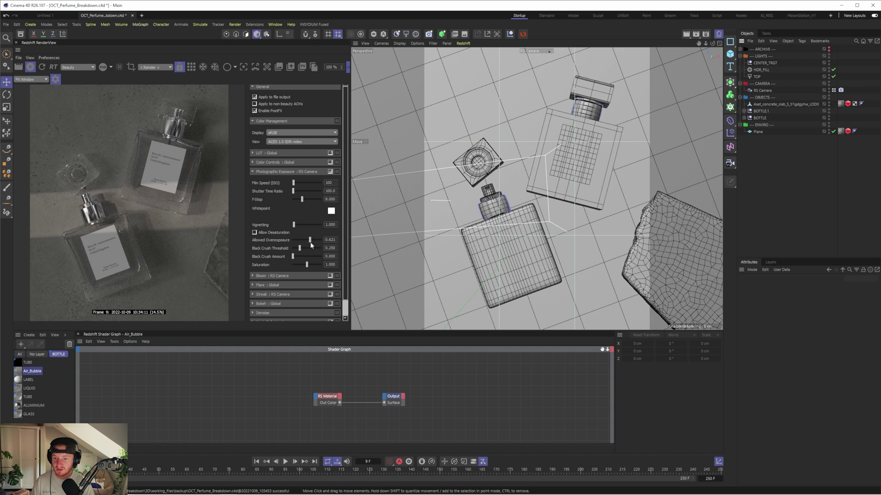
pyautogui.doubleClick(335, 240)
pyautogui.write('8')
pyautogui.press('Return')
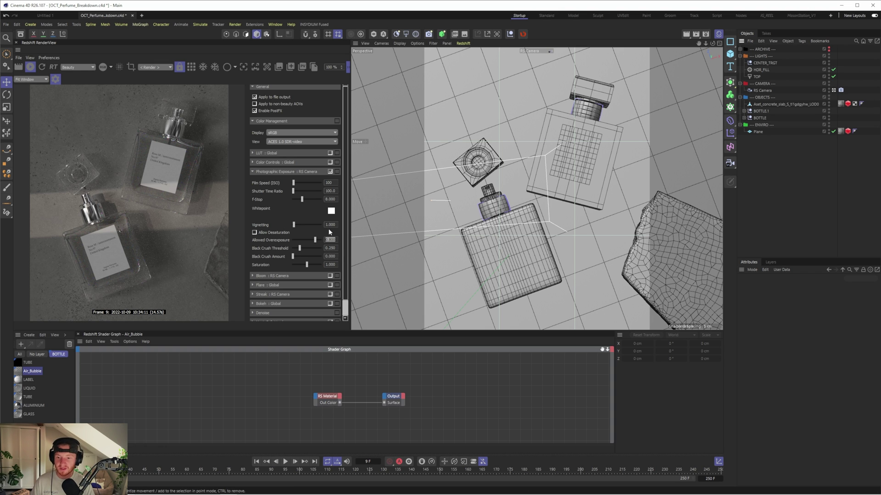
pyautogui.click(254, 233)
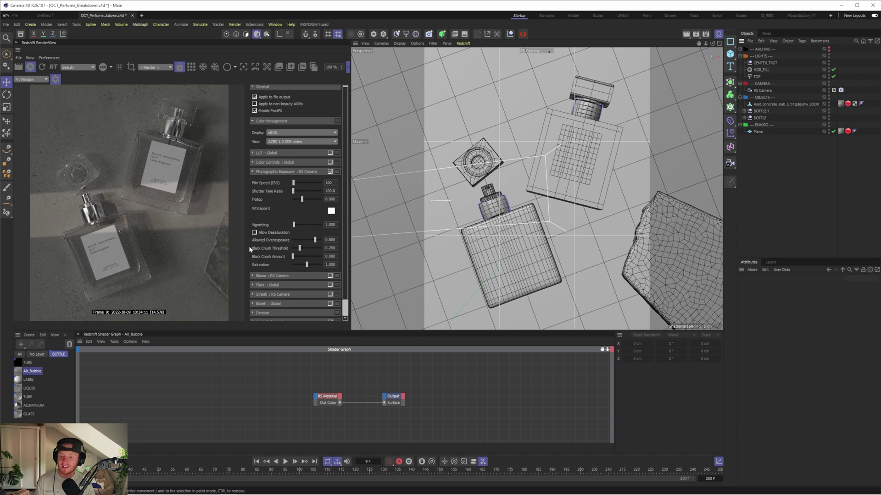
pyautogui.click(252, 171)
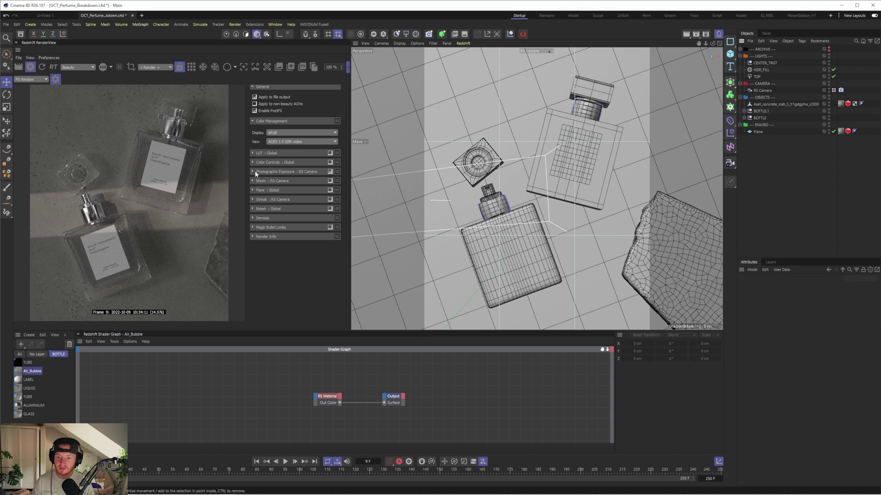
# Enable the global Color Controls and open their exposure, contrast and RGB curve settings
pyautogui.click(330, 163)
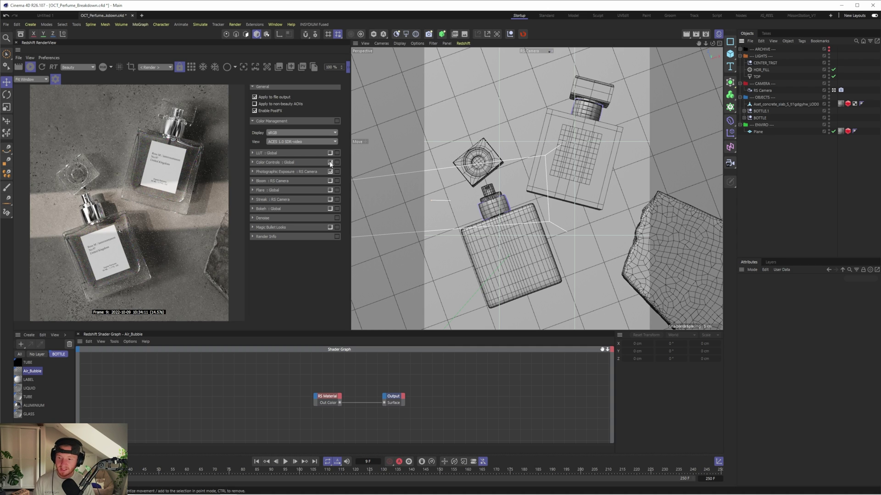
pyautogui.click(253, 163)
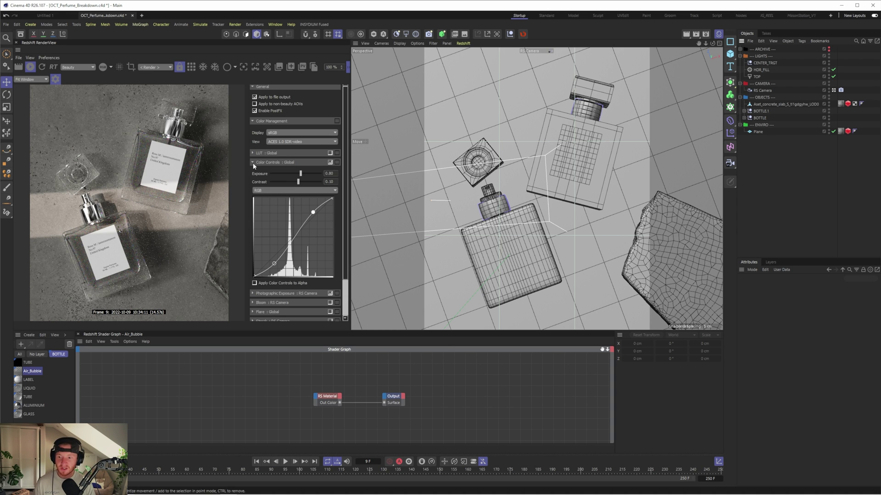
pyautogui.click(329, 163)
pyautogui.click(330, 163)
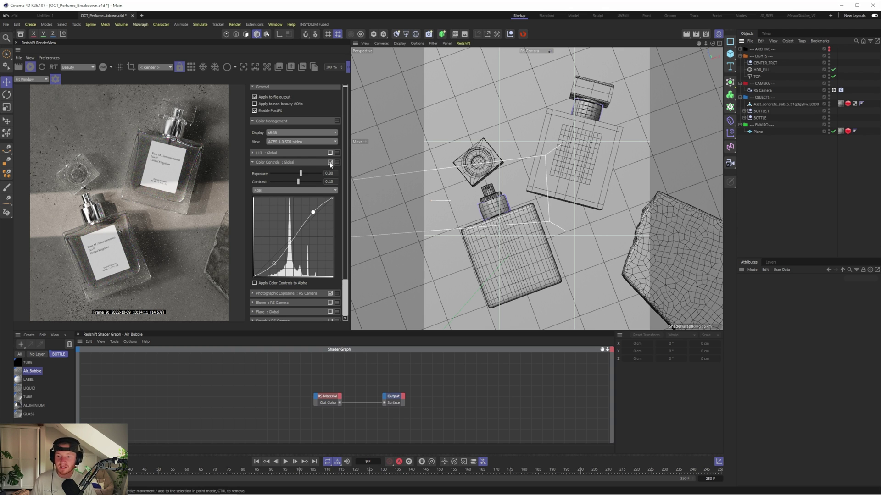
# Test brighter highlights and lifted shadows on the RGB curve, and settle both points back into a gentle S-curve
pyautogui.moveTo(313, 214); pyautogui.dragTo(307, 209)
pyautogui.moveTo(274, 264); pyautogui.dragTo(273, 262)
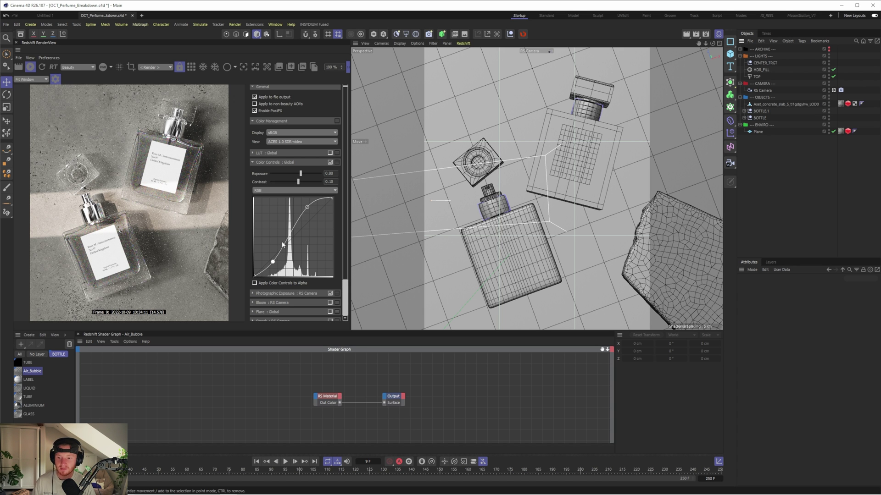
pyautogui.moveTo(308, 209); pyautogui.dragTo(312, 211)
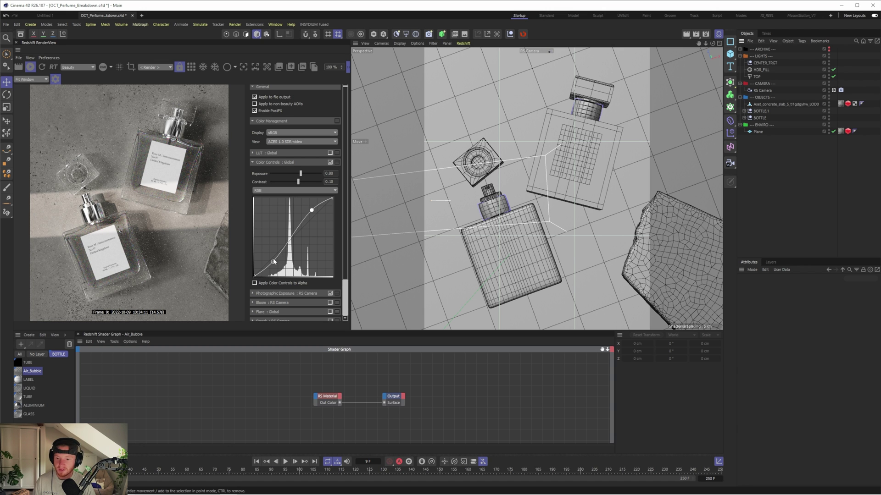
pyautogui.moveTo(273, 262); pyautogui.dragTo(274, 265)
pyautogui.moveTo(312, 210); pyautogui.dragTo(313, 210)
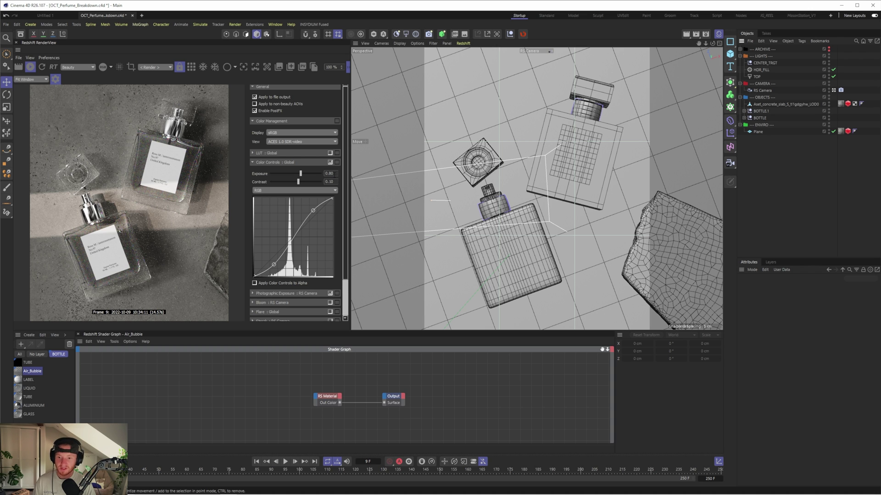
# Compare the render with Color Controls disabled and enabled, leave them enabled, and collapse their settings
pyautogui.click(329, 162)
pyautogui.click(330, 162)
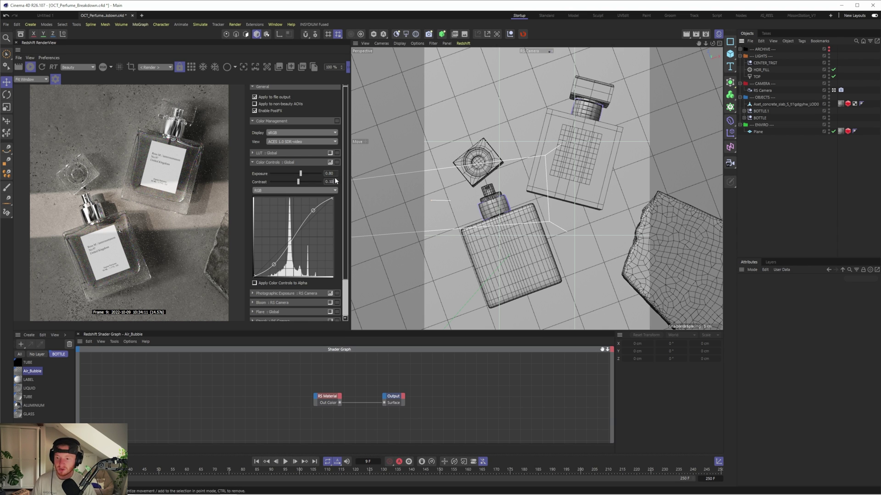
pyautogui.click(330, 163)
pyautogui.click(330, 163)
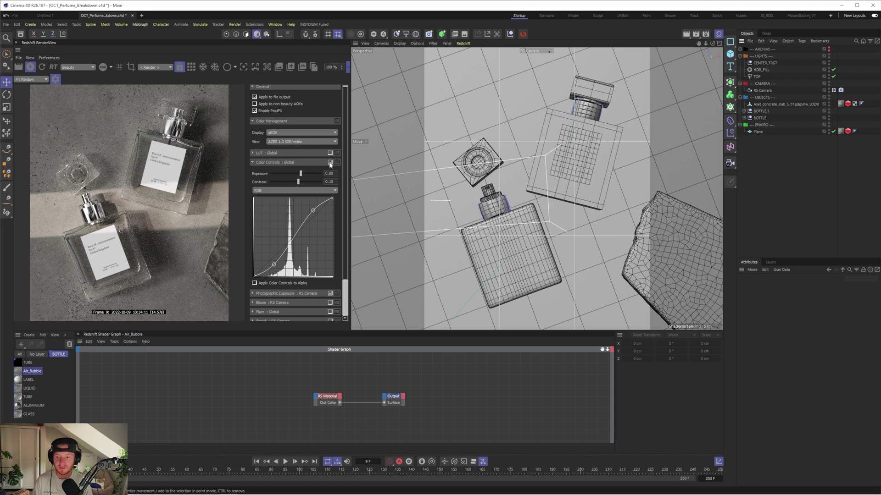
pyautogui.click(252, 162)
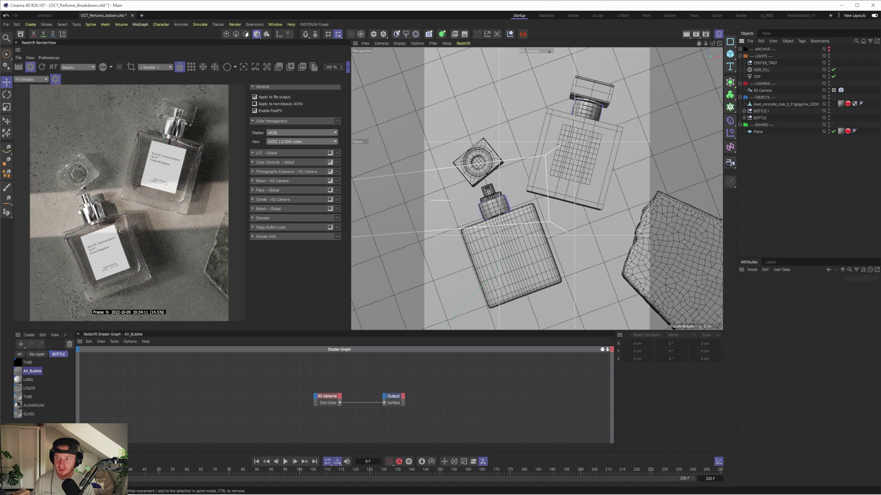
# Display the render at original size, enable the RS Camera's Bloom, and inspect the lower bottle's metal collar up close
pyautogui.click(30, 79)
pyautogui.click(28, 89)
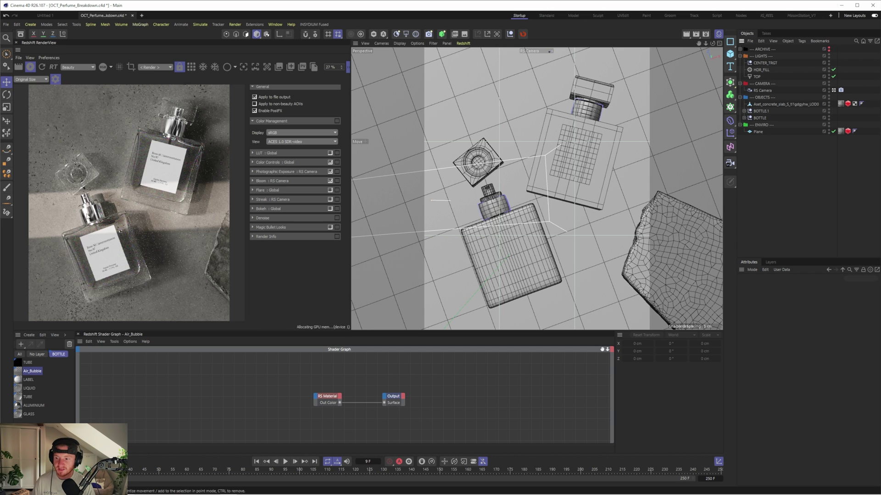
pyautogui.scroll(5, 87, 215)
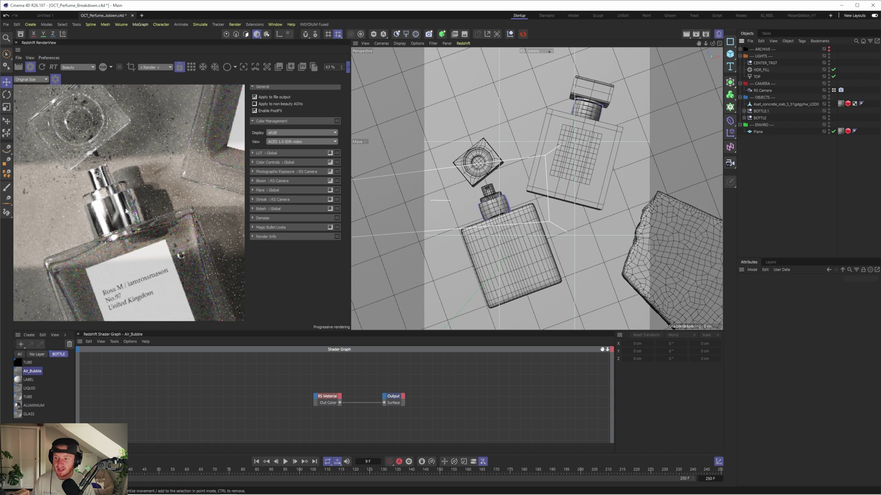
pyautogui.scroll(-1, 126, 211)
pyautogui.click(330, 180)
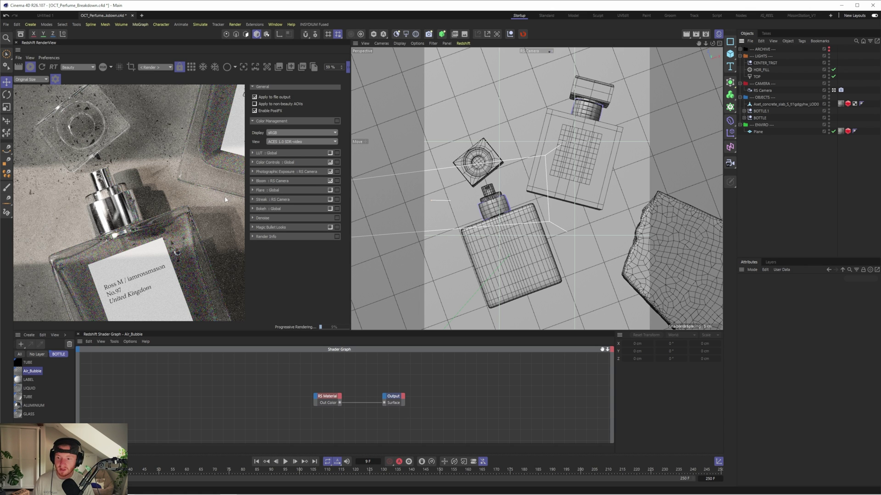
pyautogui.scroll(-4, 144, 205)
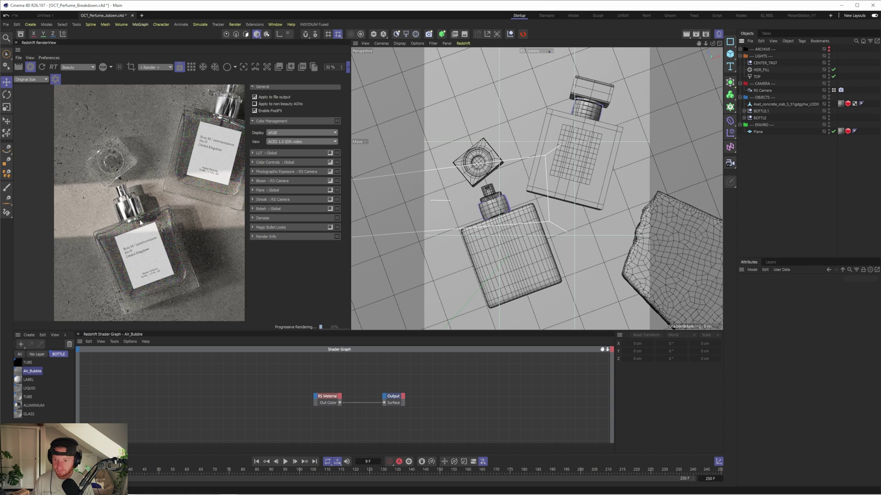
pyautogui.scroll(7, 125, 204)
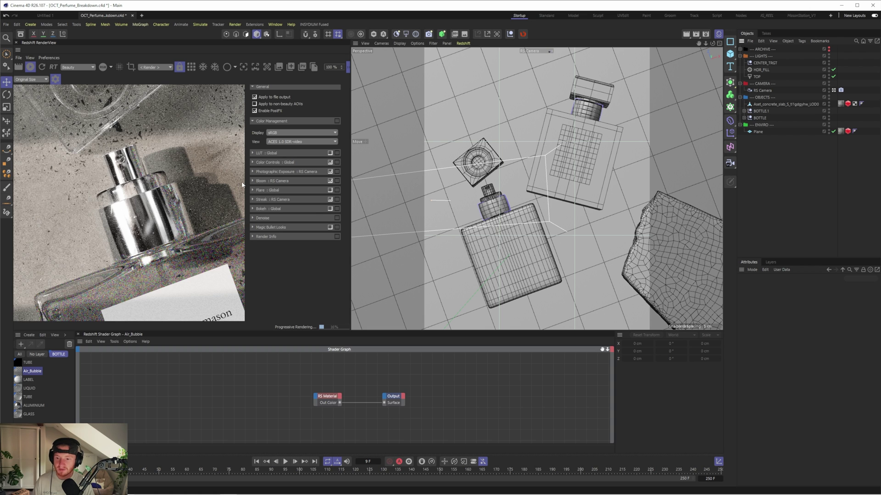
# Expand the Bloom settings, set the threshold to about 2.54, and fit the whole render to the window
pyautogui.click(264, 181)
pyautogui.moveTo(285, 193); pyautogui.dragTo(284, 195)
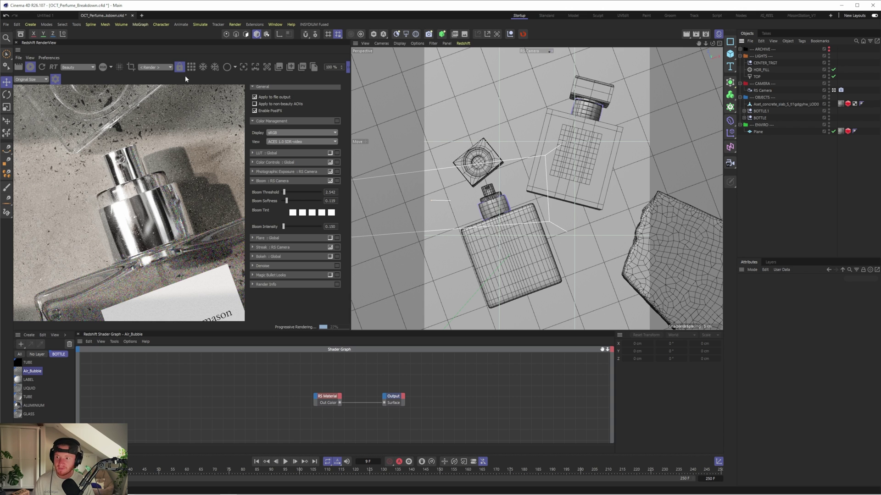
pyautogui.click(31, 80)
pyautogui.click(32, 91)
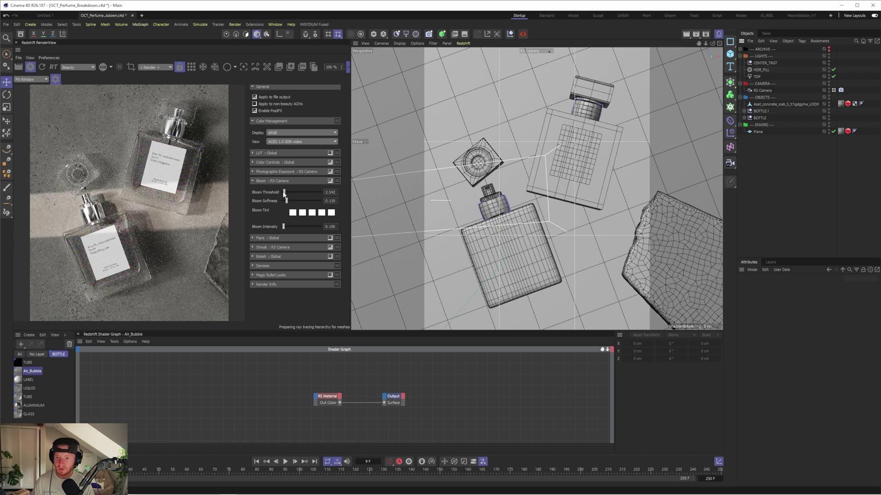
# Exaggerate Bloom intensity to 1.22 to test the threshold, and settle on a threshold of about 3 and an intensity of about 0.14
pyautogui.moveTo(284, 226); pyautogui.dragTo(294, 227)
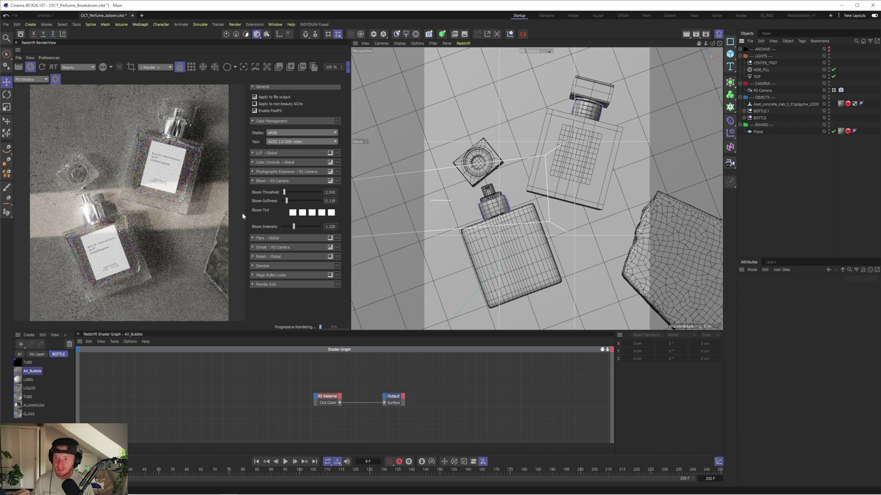
pyautogui.moveTo(284, 193); pyautogui.dragTo(304, 192)
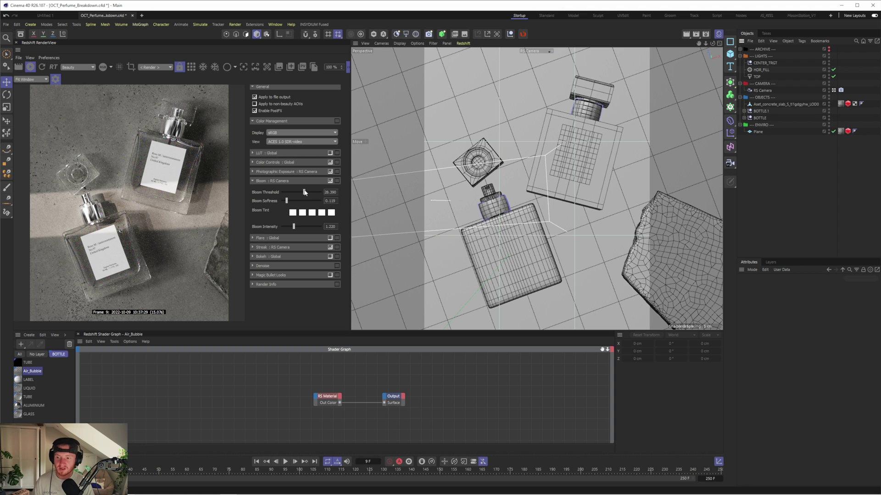
pyautogui.moveTo(304, 193); pyautogui.dragTo(285, 194)
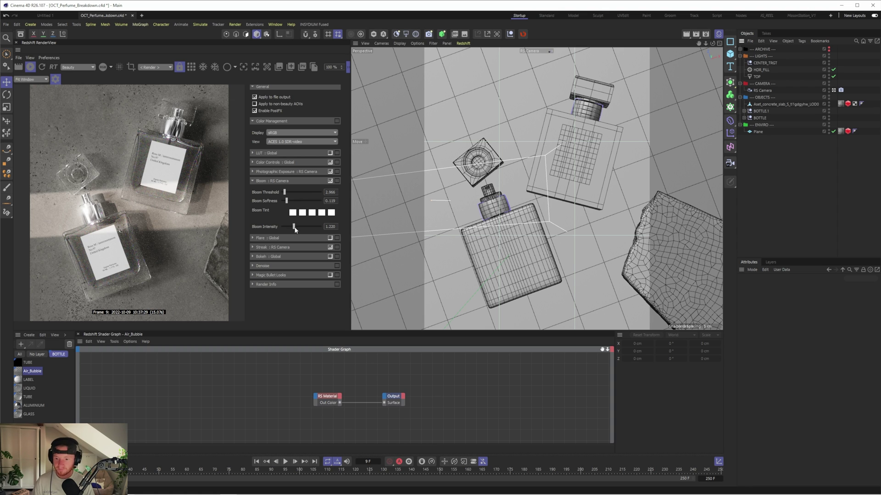
pyautogui.moveTo(295, 228); pyautogui.dragTo(284, 229)
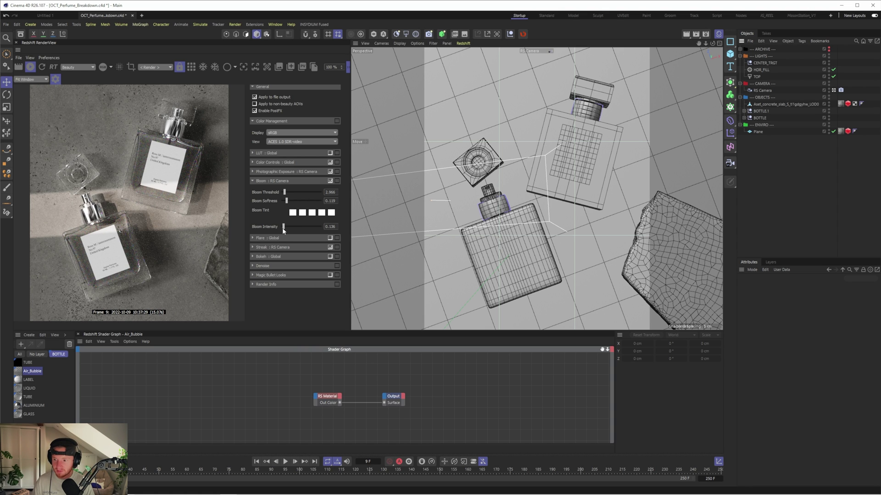
pyautogui.click(253, 181)
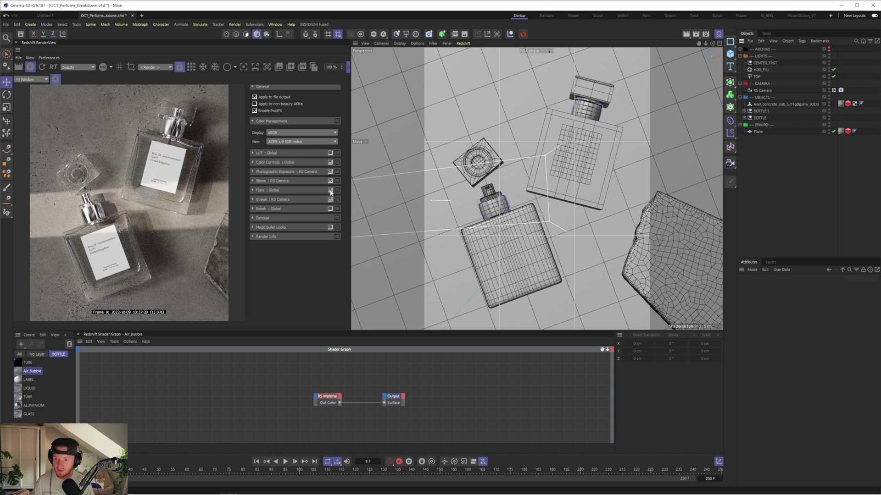
# Compare the RenderView result with the finished image WK03_003_001_FADE0009.png in the image viewer, and return to the Flare settings
pyautogui.click(346, 489)
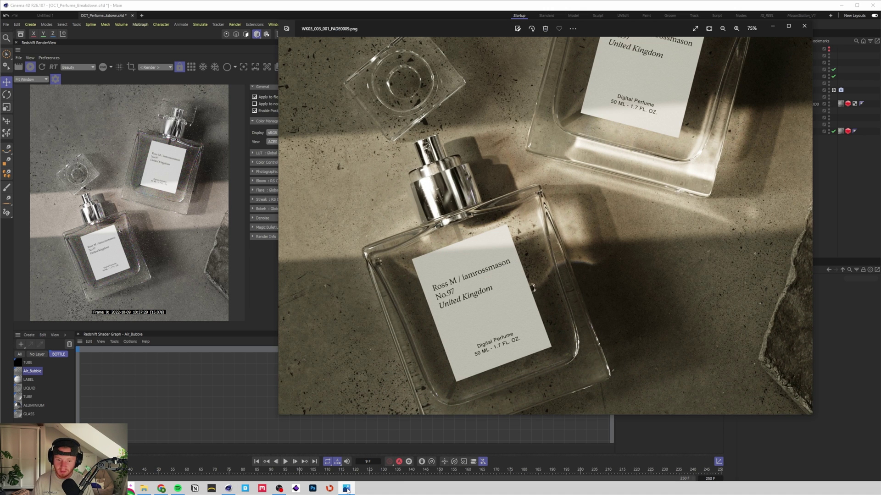
pyautogui.click(347, 489)
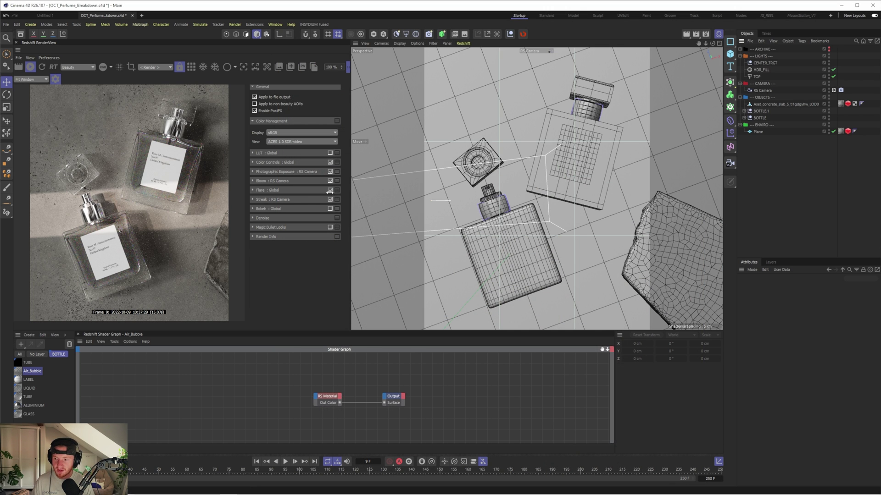
pyautogui.click(256, 191)
pyautogui.click(255, 191)
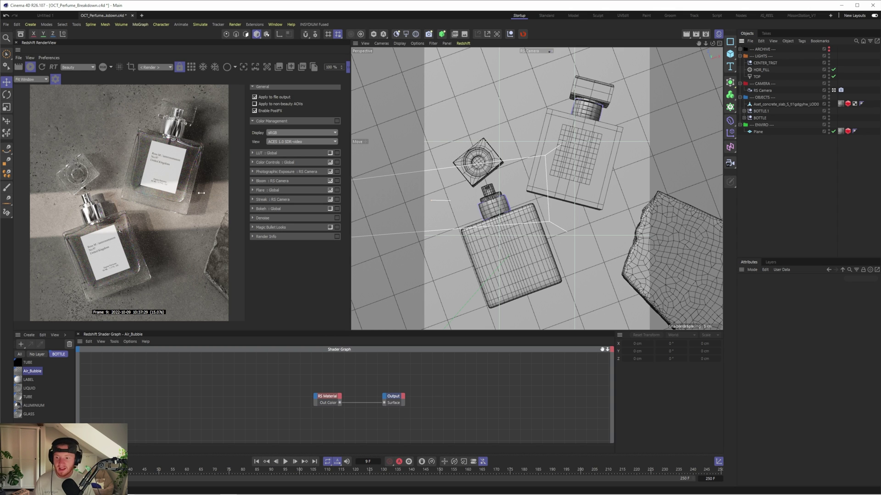
# Exaggerate the Flare intensity to 1.000 to judge its threshold, lower the intensity to about 0.12, and disable and collapse Flare
pyautogui.click(253, 190)
pyautogui.moveTo(288, 262); pyautogui.dragTo(324, 262)
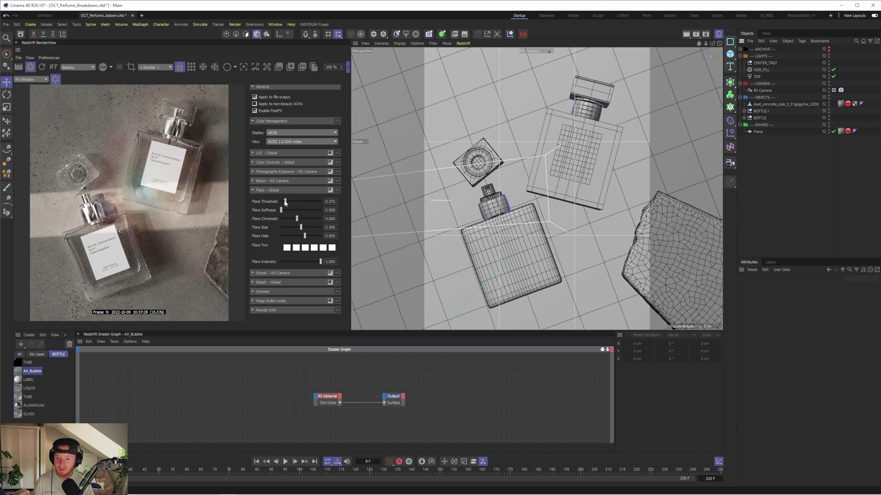
pyautogui.moveTo(284, 202); pyautogui.dragTo(284, 201)
pyautogui.moveTo(311, 262); pyautogui.dragTo(285, 268)
pyautogui.click(330, 190)
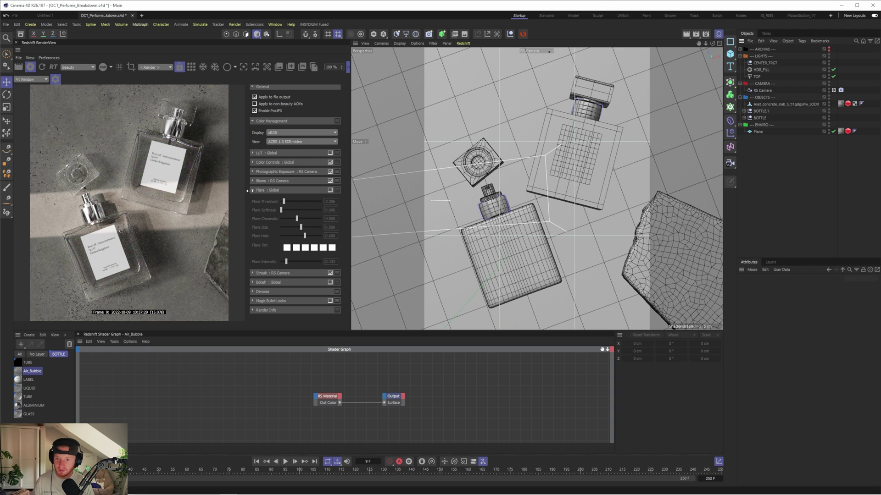
pyautogui.click(251, 190)
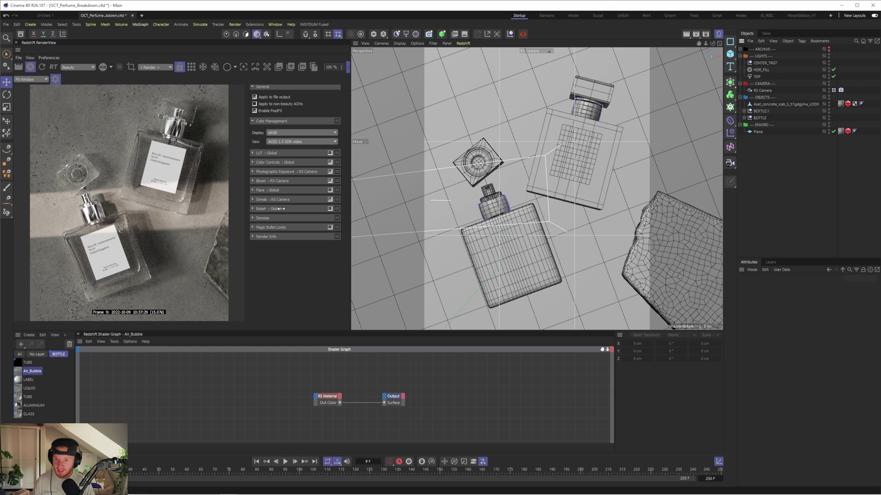
# Enable the LUT effect and compare the graded render with the whole finished image WK03_003_001_FADE0009.png
pyautogui.click(330, 153)
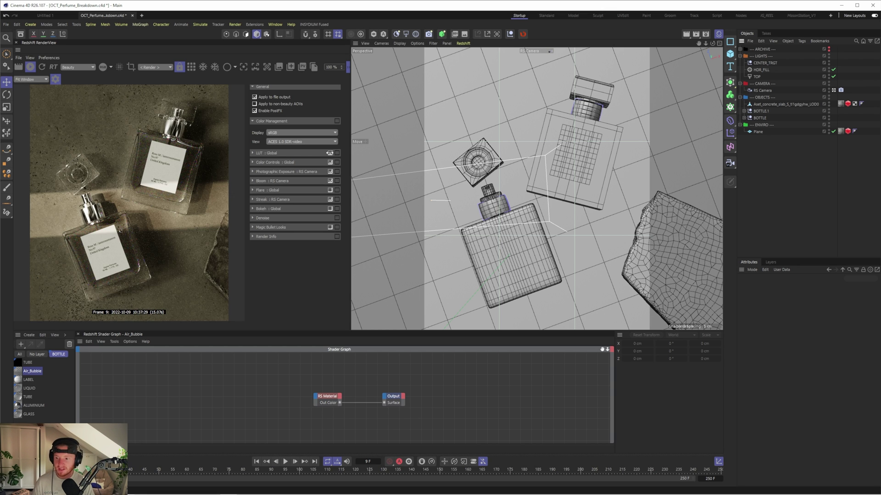
pyautogui.click(330, 153)
pyautogui.click(330, 153)
pyautogui.click(346, 488)
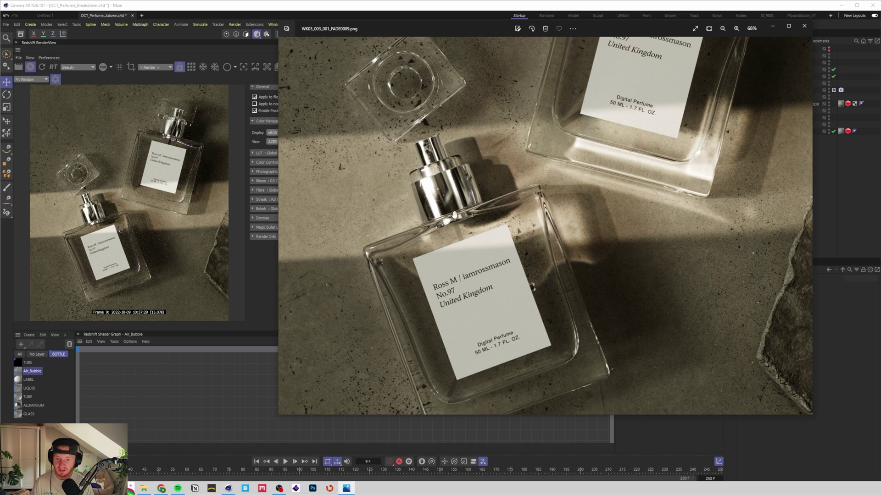
pyautogui.scroll(-2, 454, 215)
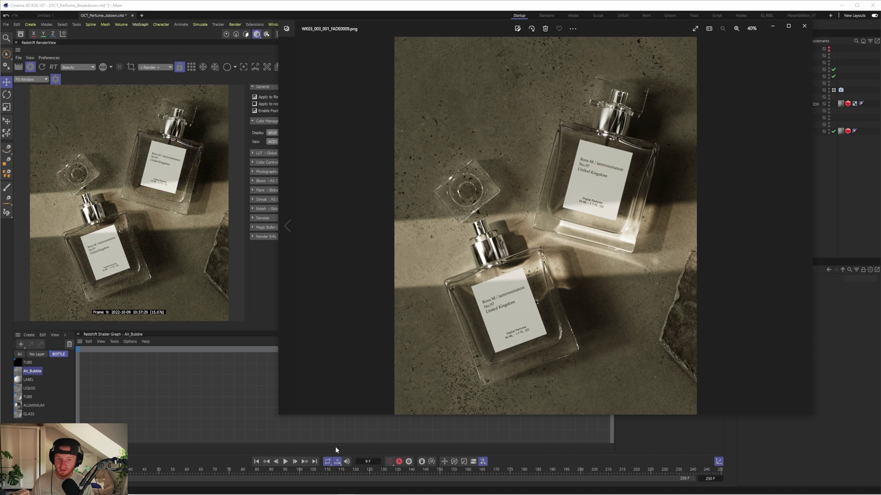
pyautogui.click(347, 490)
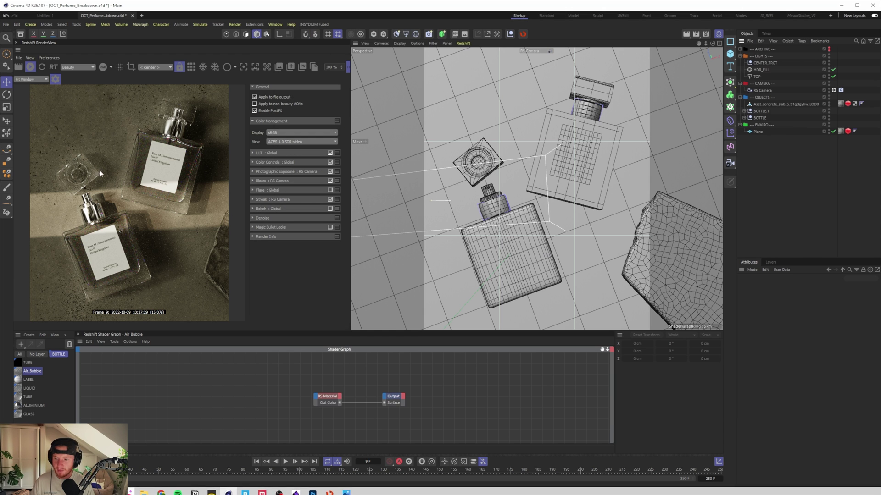
# Compare the render with the LUT disabled and enabled, leave it enabled, and expand its settings
pyautogui.click(330, 153)
pyautogui.click(329, 153)
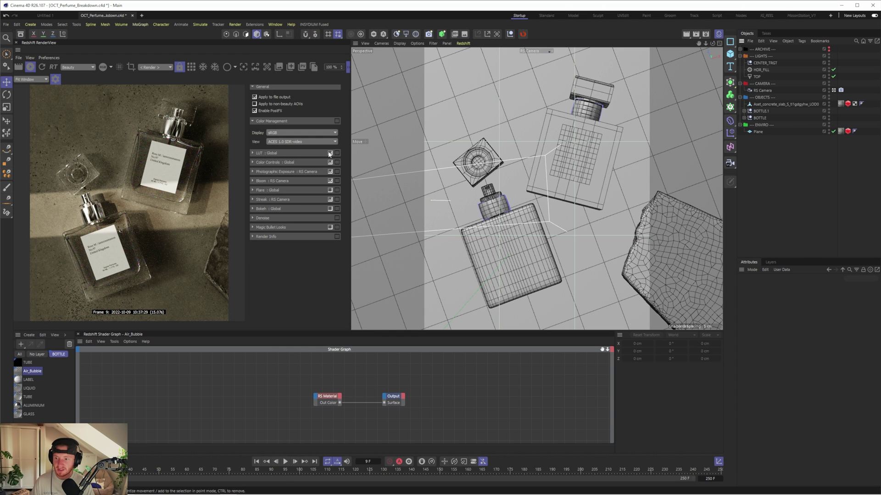
pyautogui.click(252, 153)
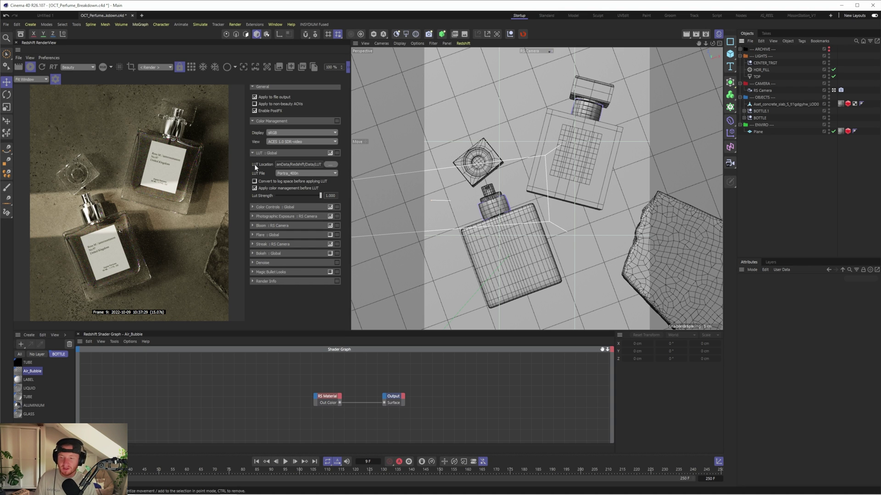
pyautogui.click(330, 154)
pyautogui.click(330, 153)
# Try other Portra LUT files on the render, including Portra_100t, and return to Portra_400n
pyautogui.click(300, 173)
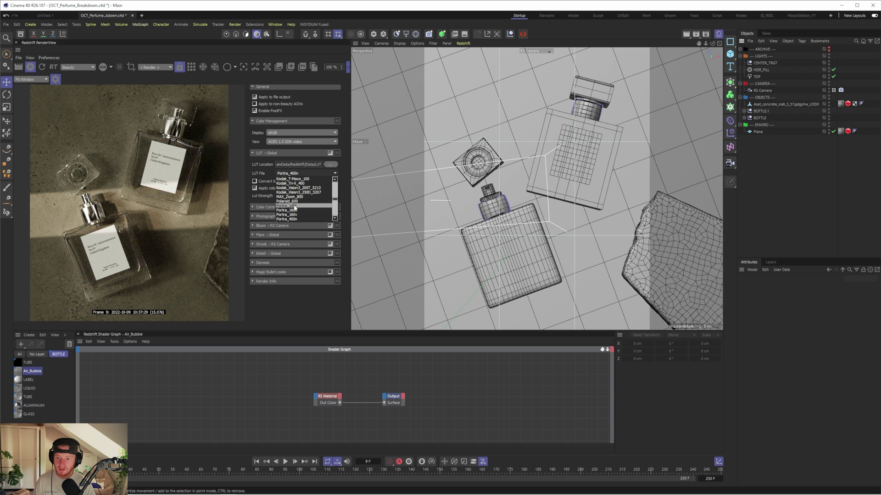
pyautogui.click(294, 200)
pyautogui.hotkey('ctrl', 'z')
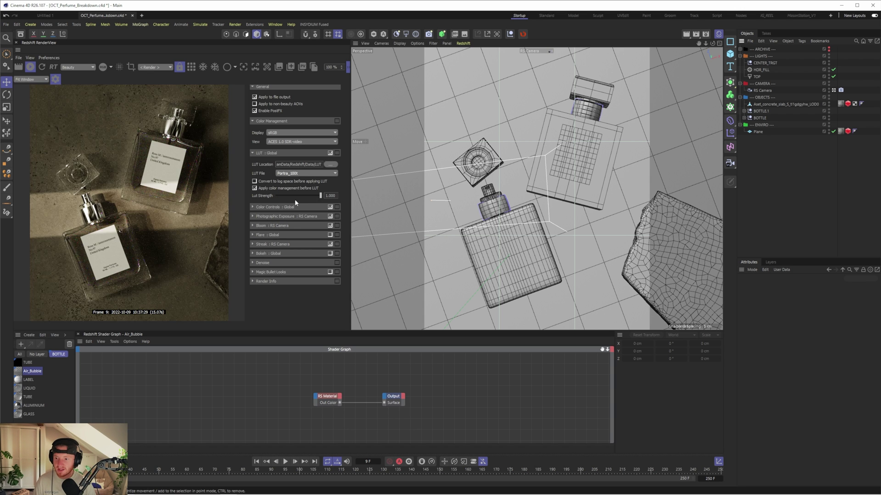
pyautogui.hotkey('ctrl', 'y')
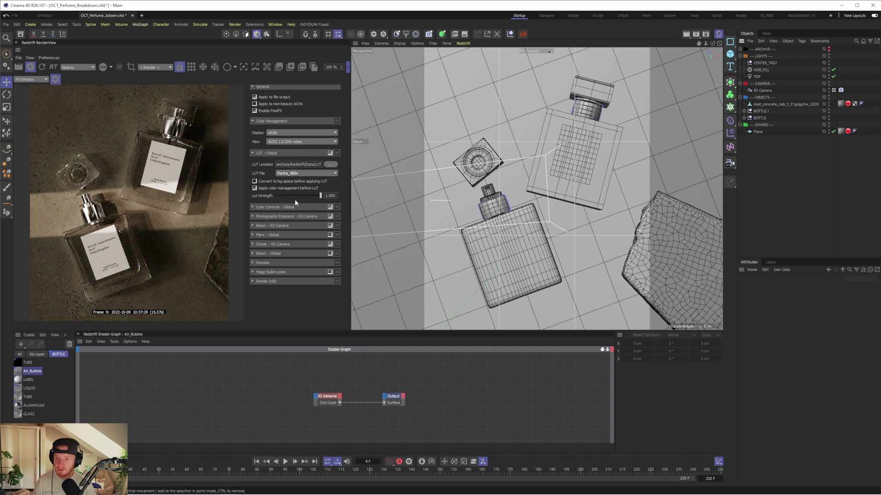
pyautogui.hotkey('ctrl', 'z')
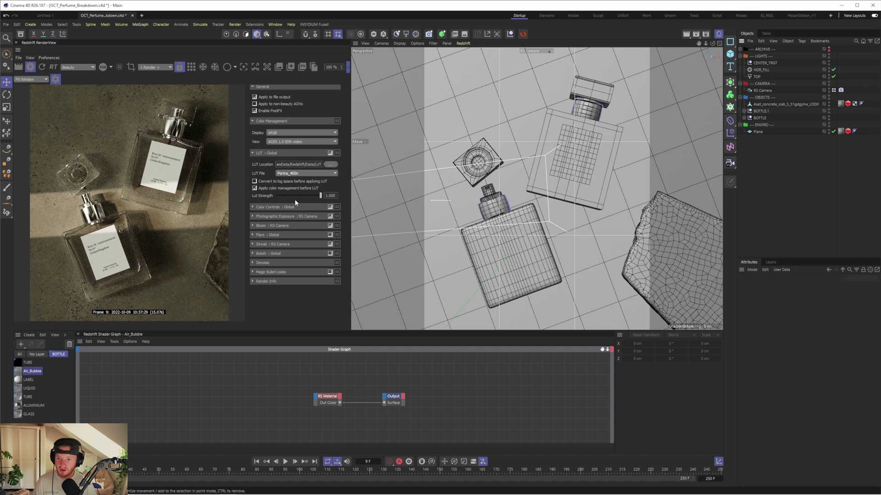
# Preview the Filmic False Colour and Filmic Base Contrast LUT files, collapse the LUT settings, and bring up the finished image
pyautogui.press('Up')
pyautogui.press('Up')
pyautogui.press('Up')
pyautogui.press('Up')
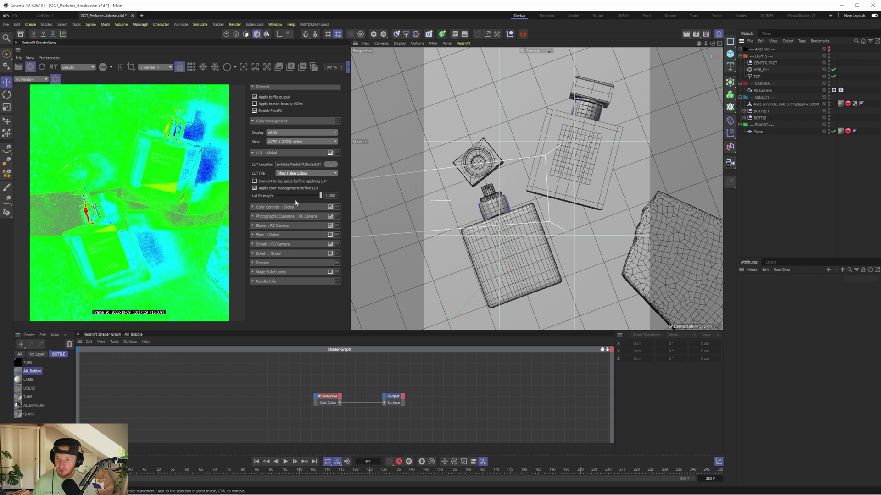
pyautogui.press('Down')
pyautogui.press('Down')
pyautogui.press('Down')
pyautogui.press('Down')
pyautogui.press('Down')
pyautogui.press('Down')
pyautogui.press('Down')
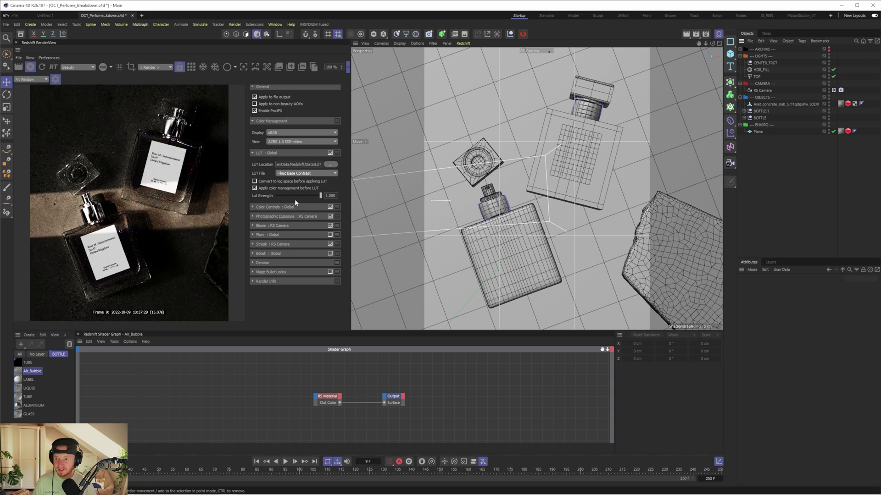
pyautogui.press('Down')
pyautogui.click(254, 153)
pyautogui.moveTo(274, 476)
pyautogui.click(347, 488)
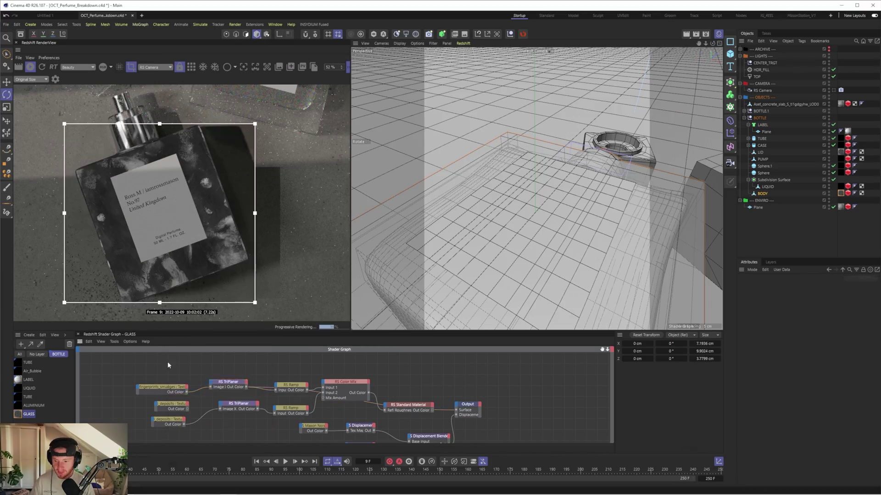
# Examine the texture and ramp nodes driving the GLASS material's roughness, and preview its displacement noise on the bottle body
pyautogui.moveTo(170, 360); pyautogui.dragTo(165, 367)
pyautogui.click(291, 385)
pyautogui.doubleClick(825, 402)
pyautogui.click(809, 440)
pyautogui.click(167, 421)
pyautogui.click(291, 409)
pyautogui.click(422, 408)
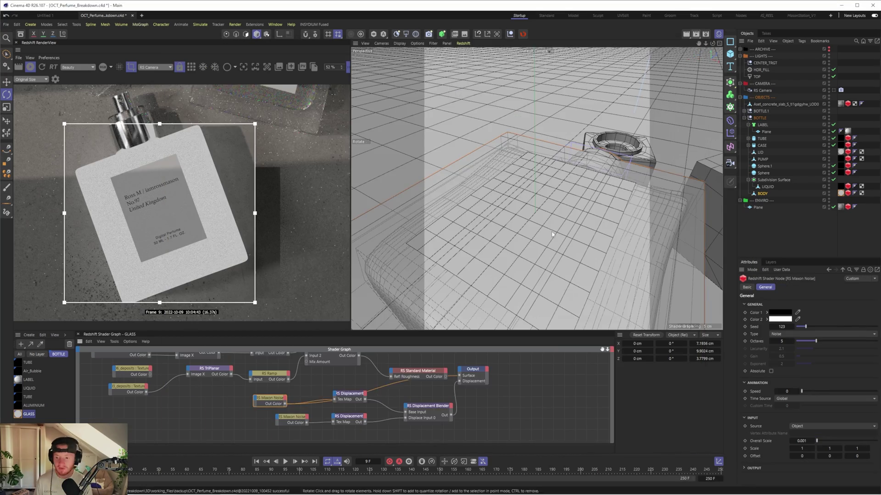